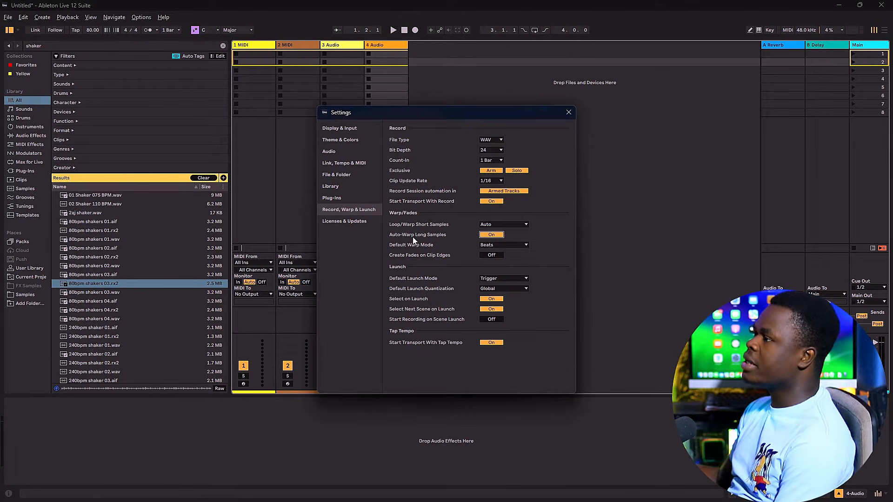
# Step: Turn off Auto-Warp Long Samples in the Warp/Fades settings and close the Settings window
pyautogui.click(489, 238)
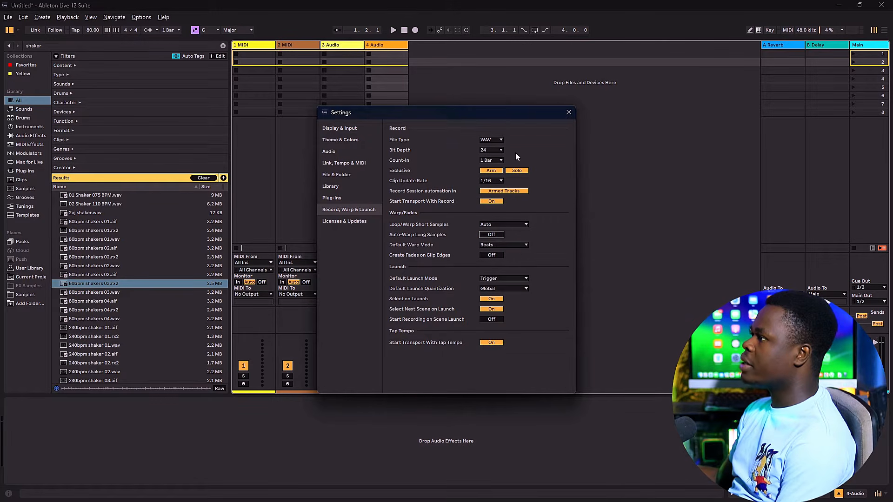
pyautogui.click(570, 113)
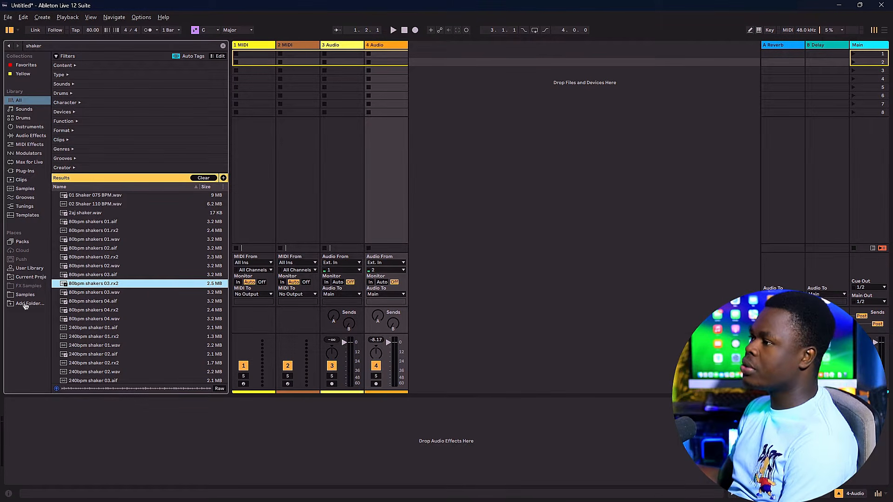
# Step: Add the Loops folder from New Volume (G:) to the browser's Places
pyautogui.click(24, 303)
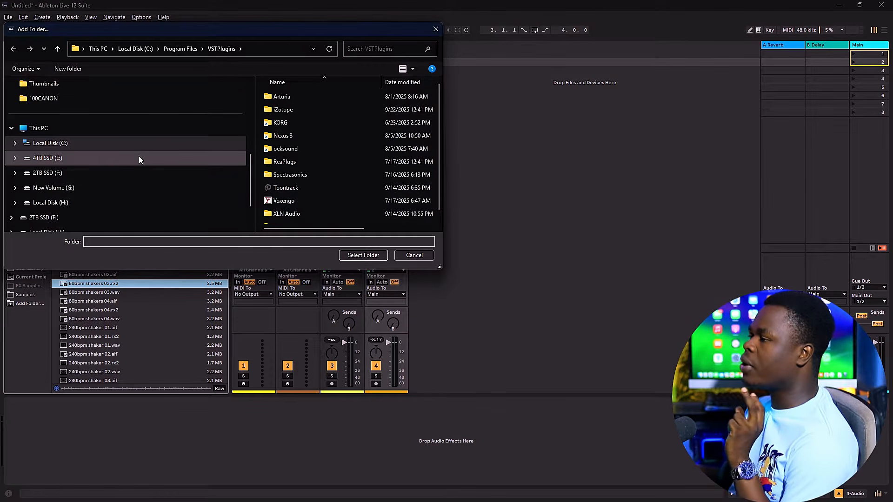
pyautogui.click(76, 189)
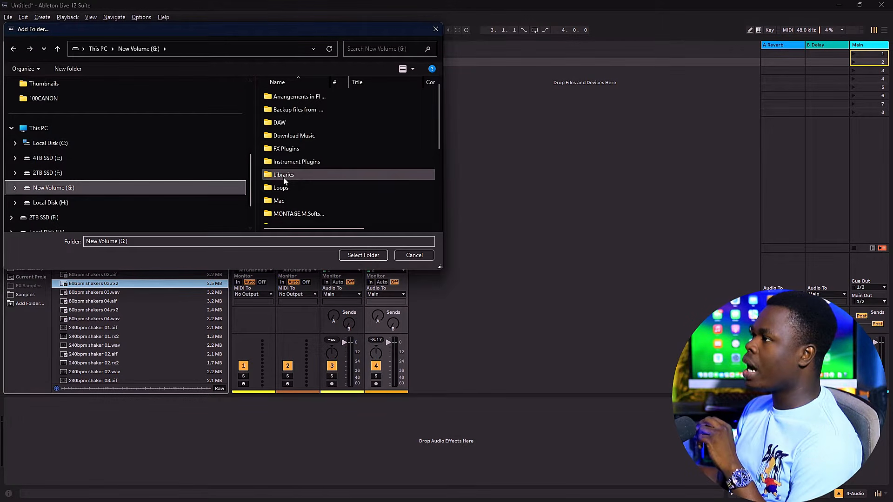
pyautogui.doubleClick(284, 188)
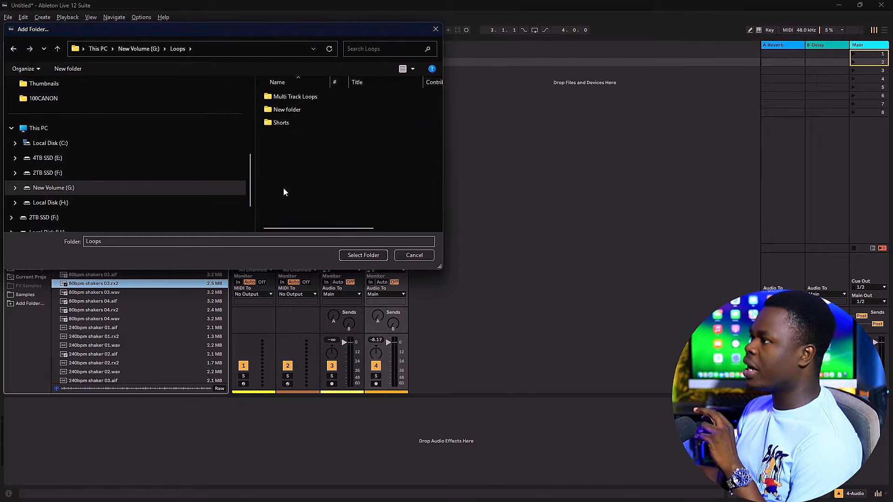
pyautogui.click(375, 257)
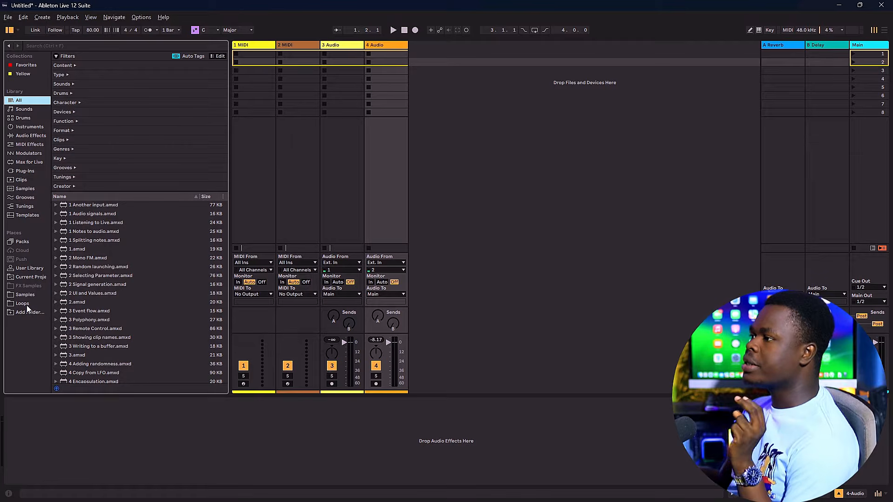
# Step: Show the contents of the Loops folder in the browser and select Gospel Worship Loops 75BPM.mp3
pyautogui.click(27, 305)
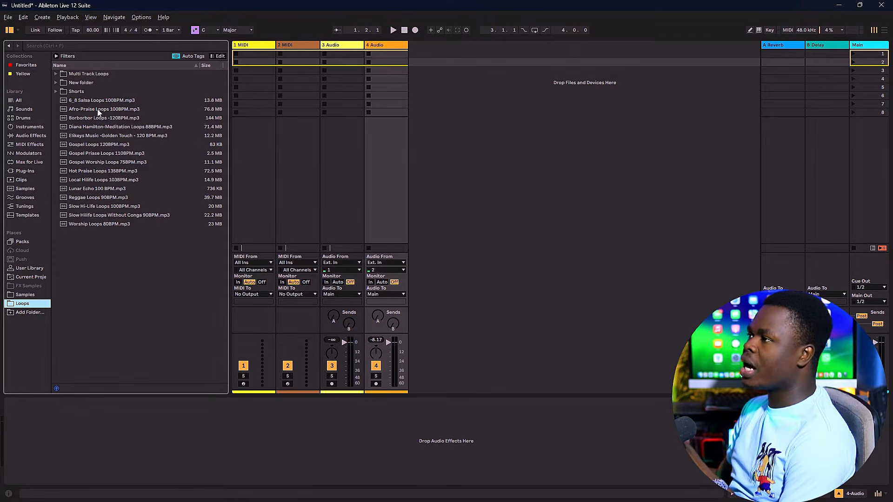
pyautogui.click(103, 161)
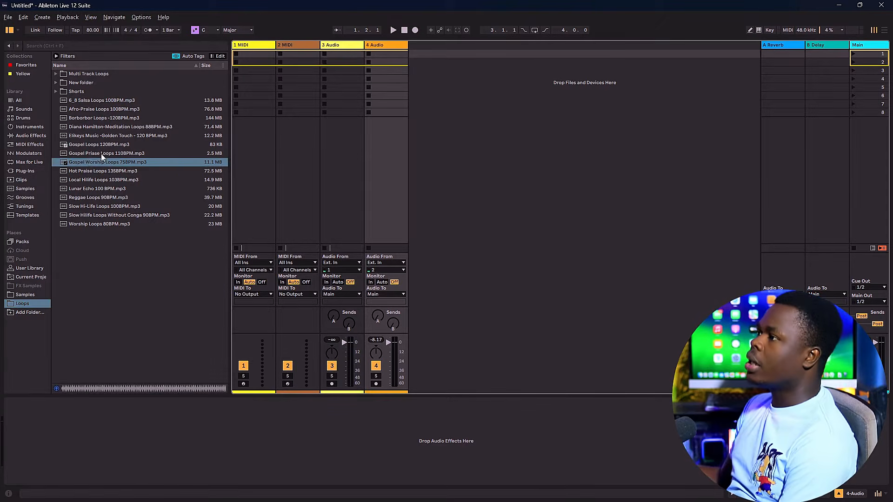
pyautogui.click(94, 163)
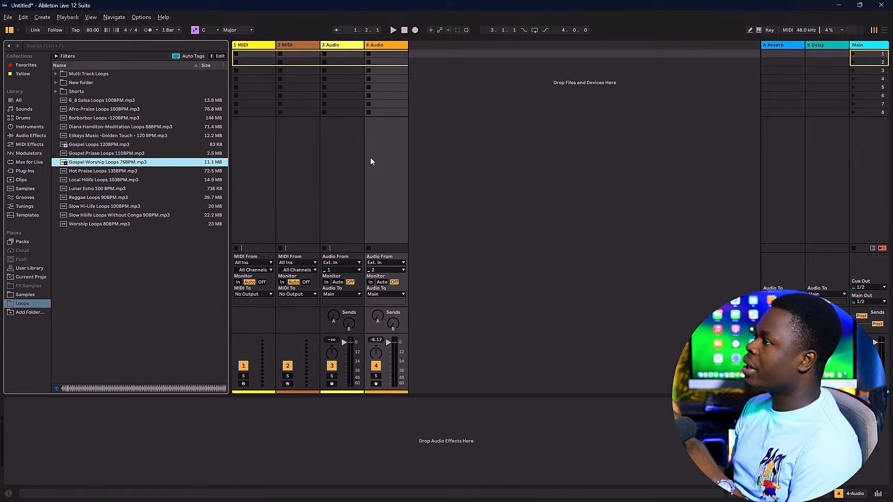
# Step: Show the scene tempo and time signature columns on the Main track
pyautogui.click(864, 45)
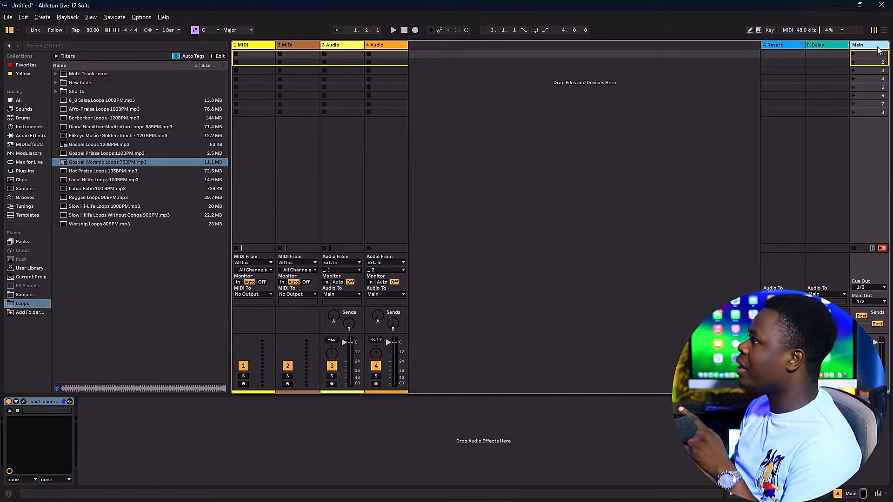
pyautogui.click(90, 17)
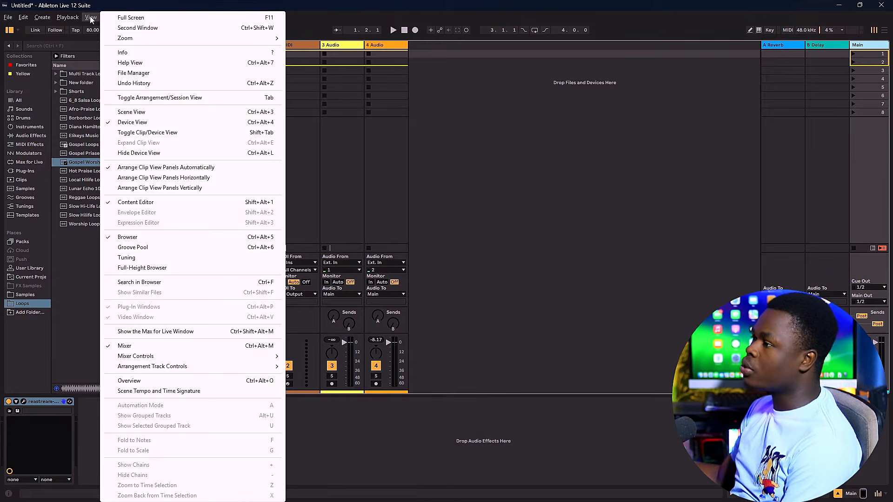
pyautogui.click(149, 393)
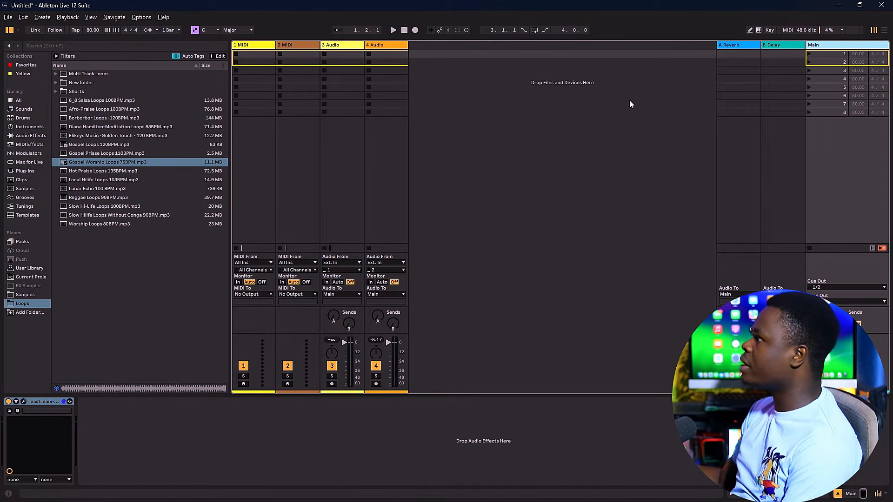
# Step: Load Gospel Worship Loops 75BPM.mp3 onto deck A in VirtualDJ to check the loop's BPM
pyautogui.click(94, 163)
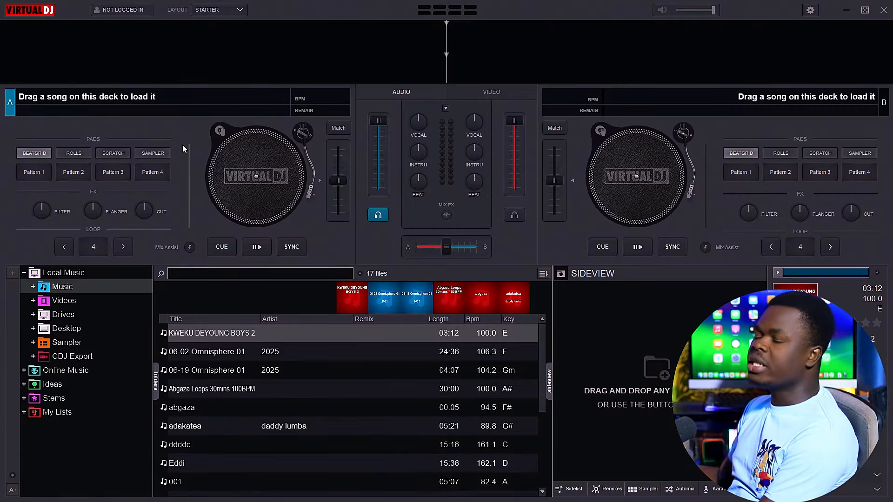
pyautogui.hotkey('alt', 'Tab')
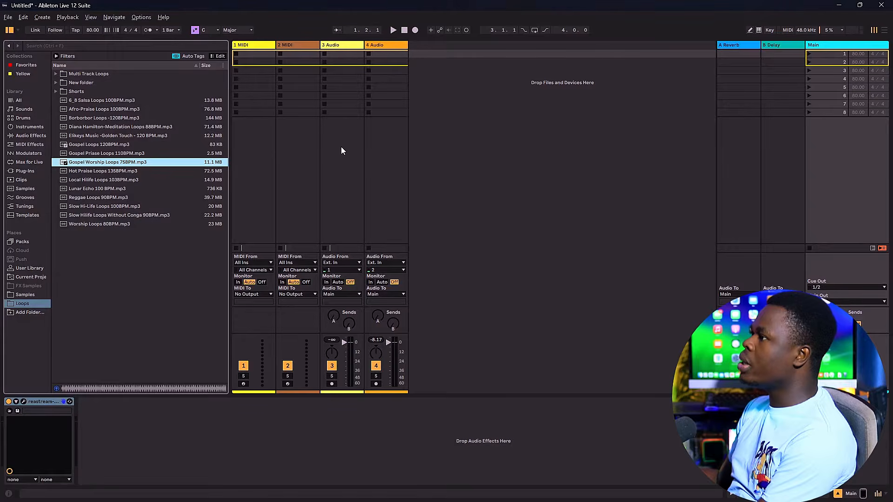
pyautogui.moveTo(141, 164); pyautogui.dragTo(207, 184)
pyautogui.hotkey('alt', 'Tab')
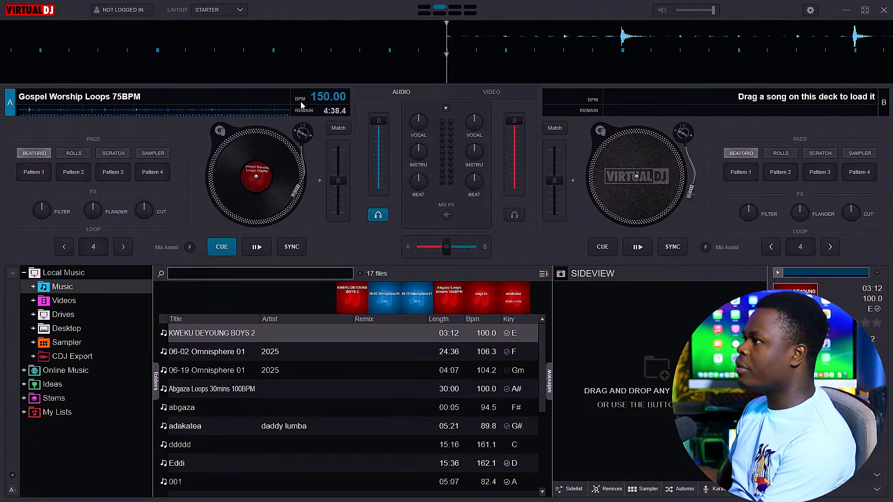
pyautogui.moveTo(302, 105)
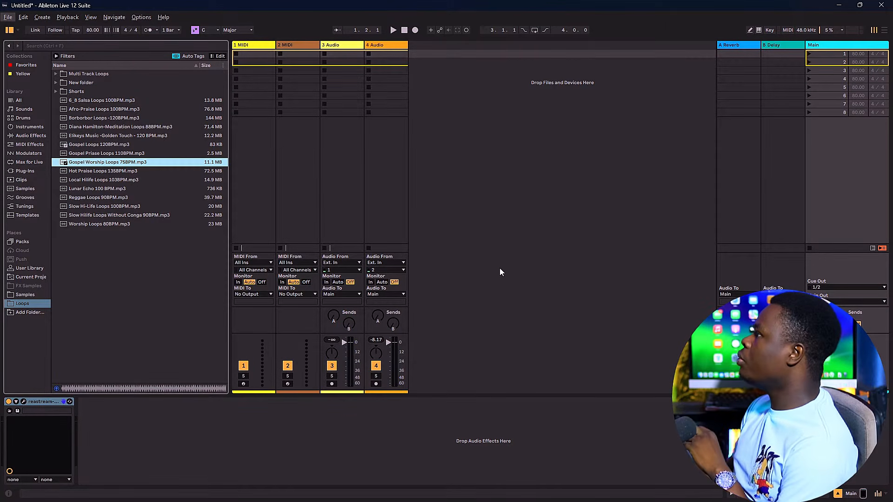
# Step: Back in Ableton Live, set the tempo of scene 1 to 75 BPM
pyautogui.click(835, 47)
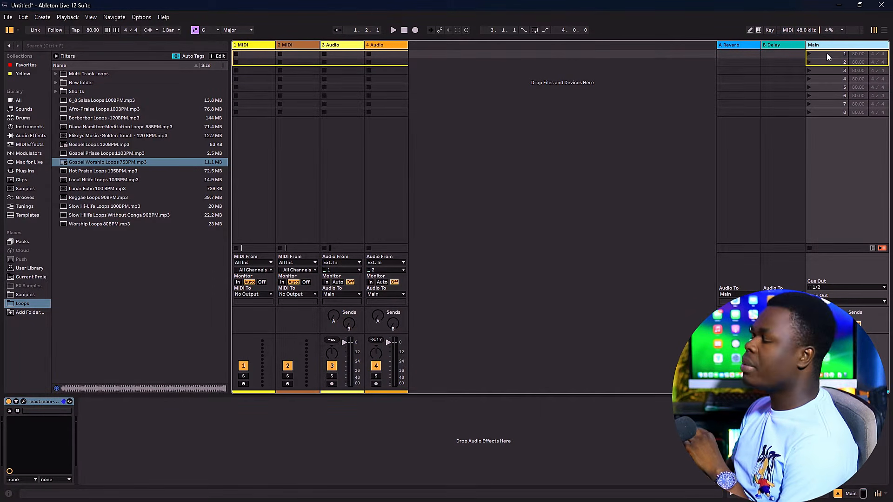
pyautogui.click(858, 53)
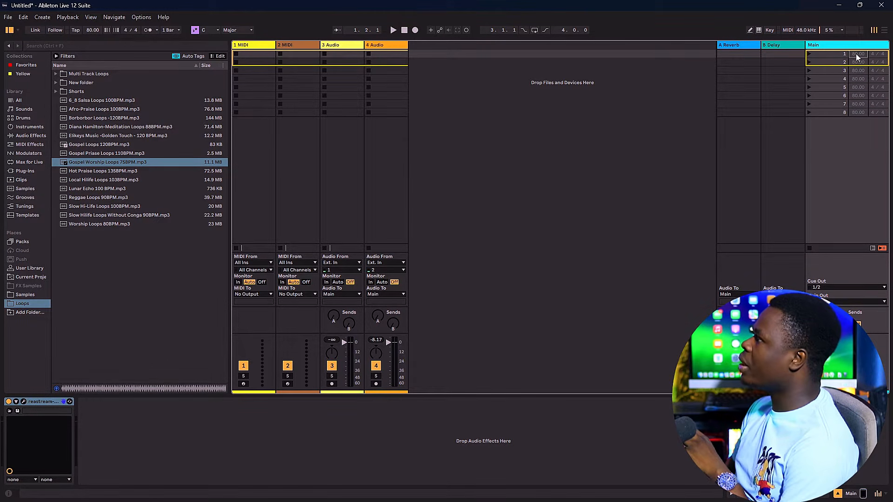
pyautogui.click(384, 54)
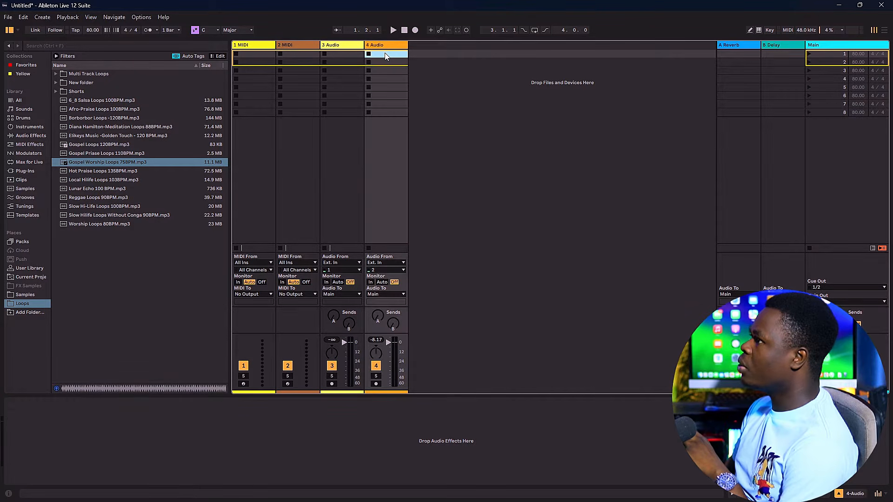
pyautogui.click(858, 54)
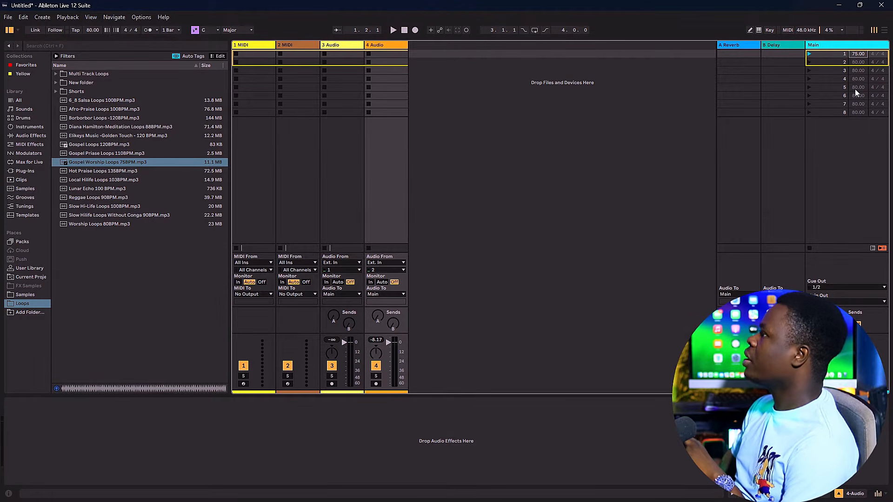
pyautogui.click(853, 134)
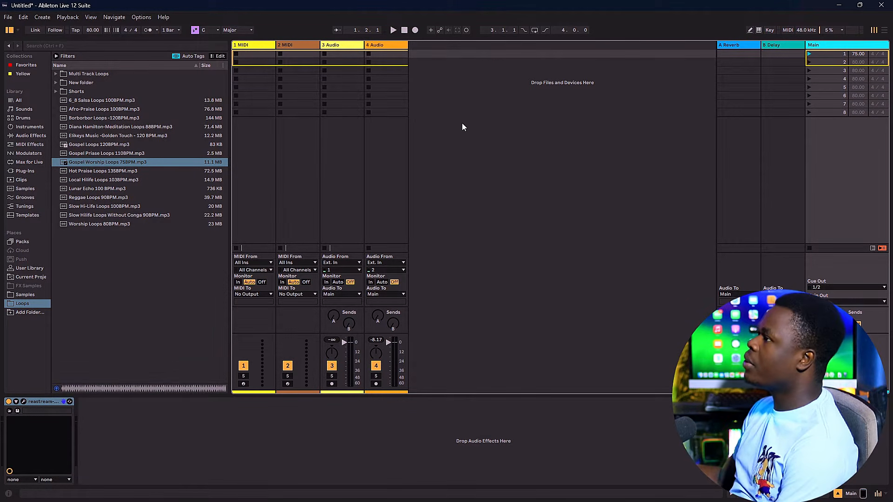
# Step: Place Gospel Worship Loops 75BPM.mp3 in the scene 1 clip slot of the 4 Audio track and open its clip view
pyautogui.click(105, 164)
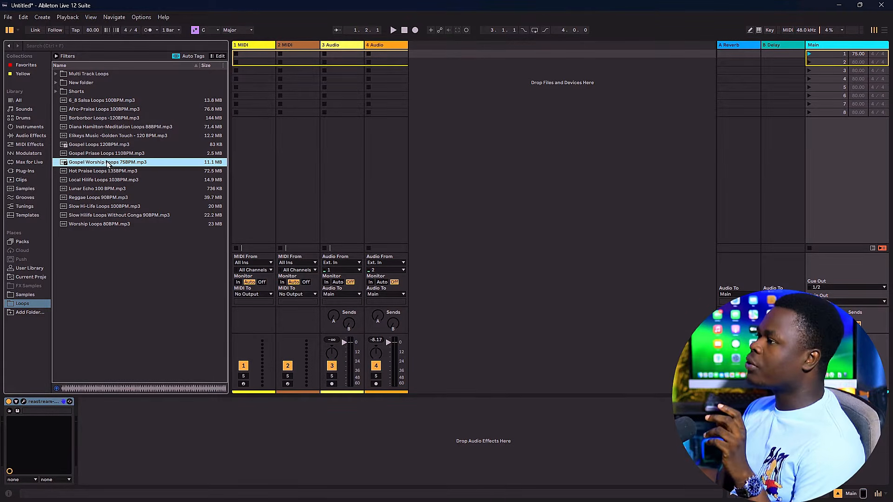
pyautogui.moveTo(104, 164); pyautogui.dragTo(390, 54)
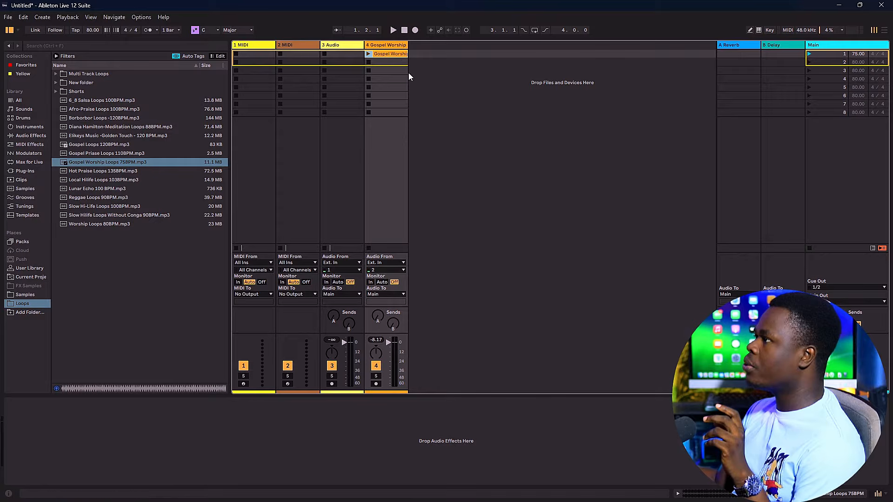
pyautogui.click(395, 53)
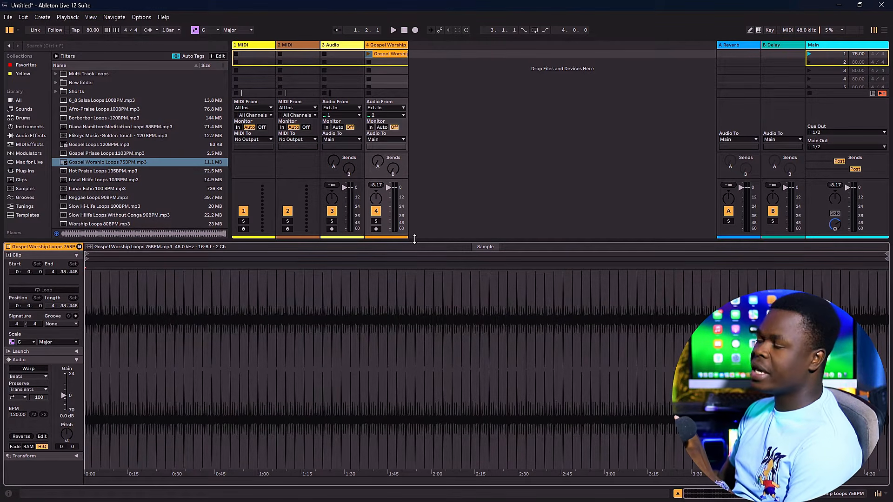
# Step: Collapse the clip view and restore it with a tall waveform display
pyautogui.moveTo(414, 239); pyautogui.dragTo(425, 481)
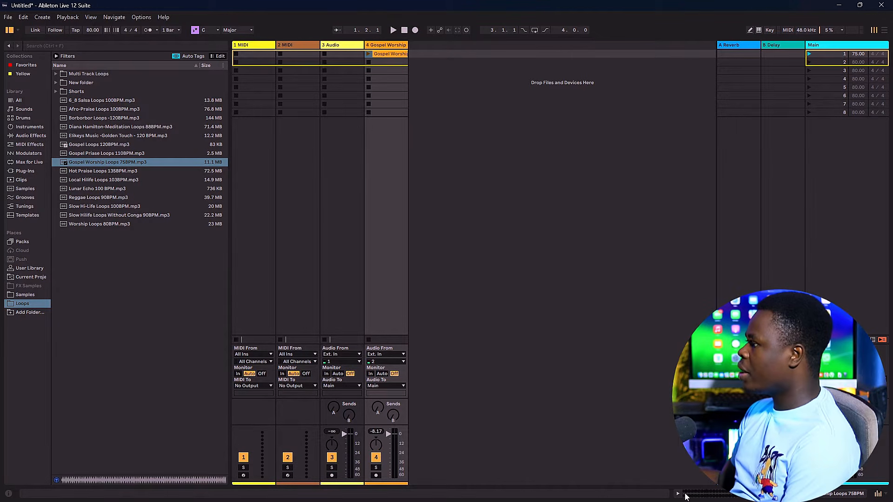
pyautogui.click(678, 494)
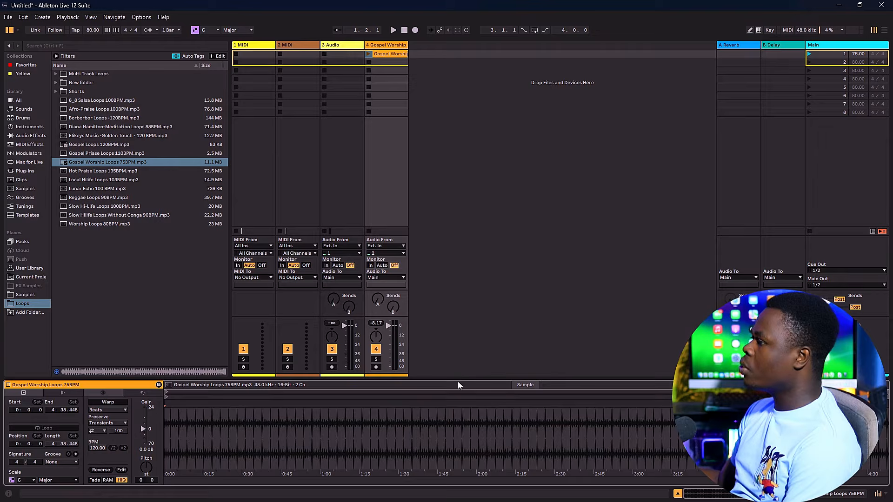
pyautogui.moveTo(481, 379); pyautogui.dragTo(502, 239)
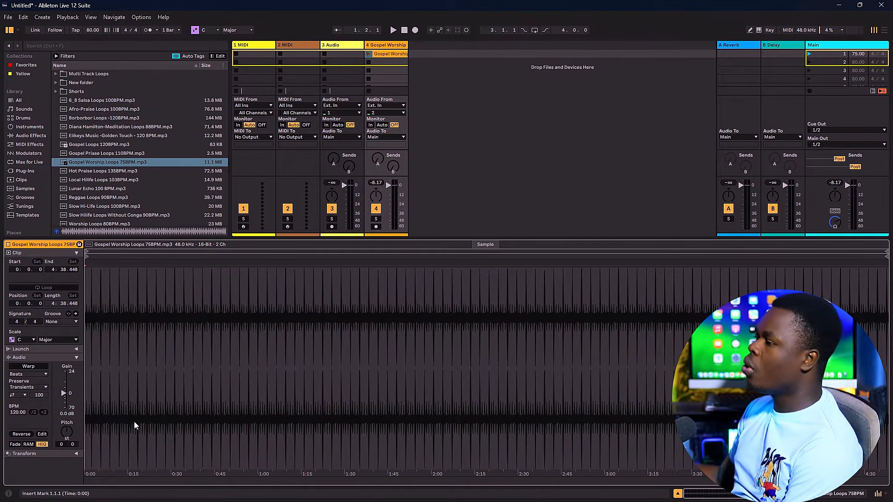
# Step: Turn on Warp for the Gospel Worship clip and set its BPM to 75
pyautogui.scroll(2, 87, 392)
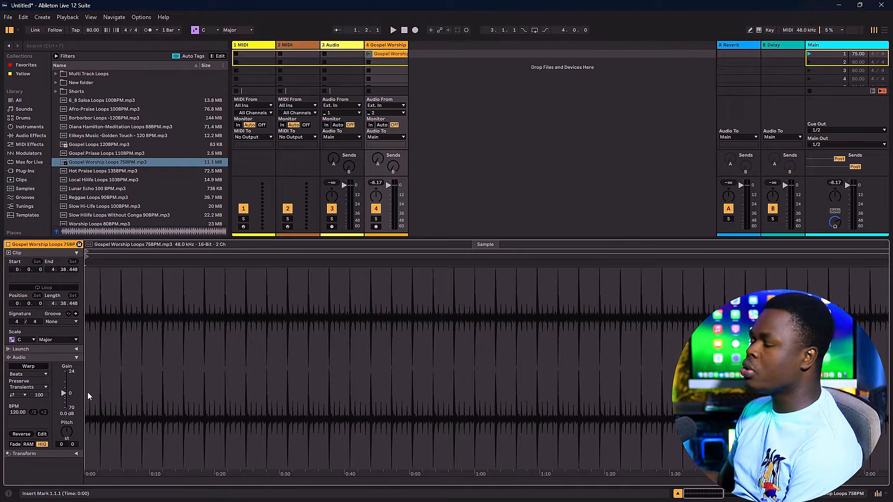
pyautogui.scroll(10, 87, 392)
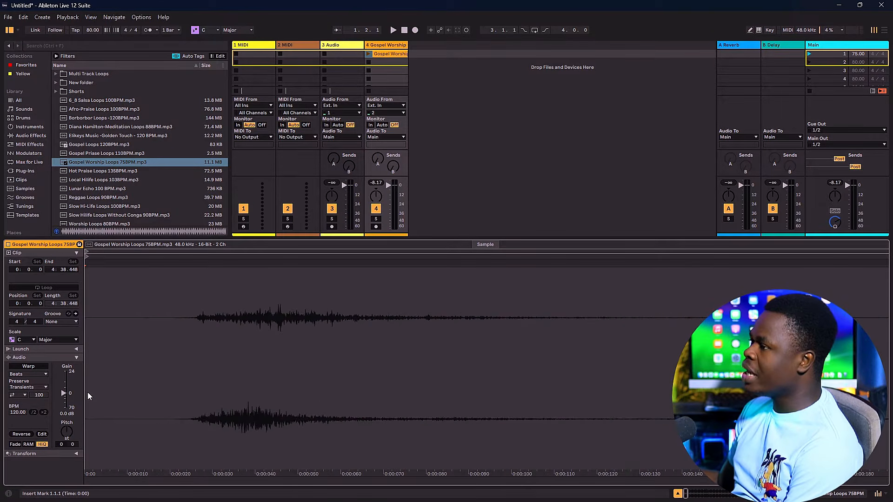
pyautogui.scroll(-12, 88, 396)
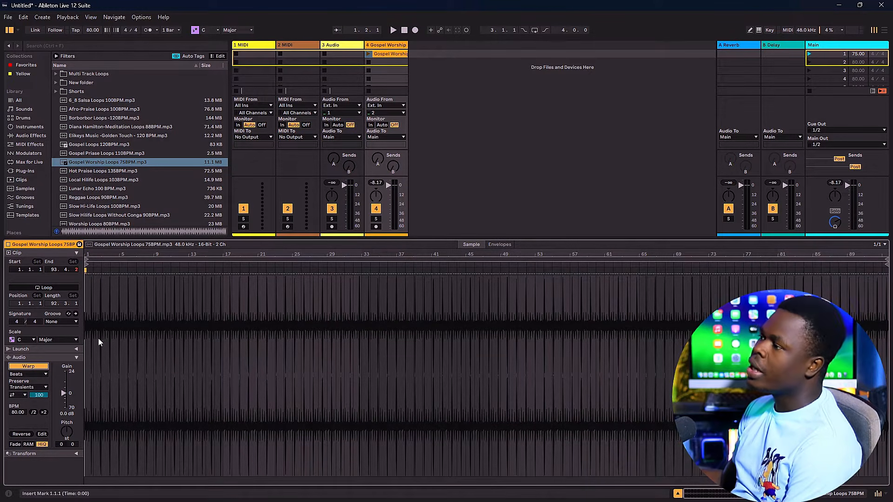
pyautogui.scroll(3, 99, 338)
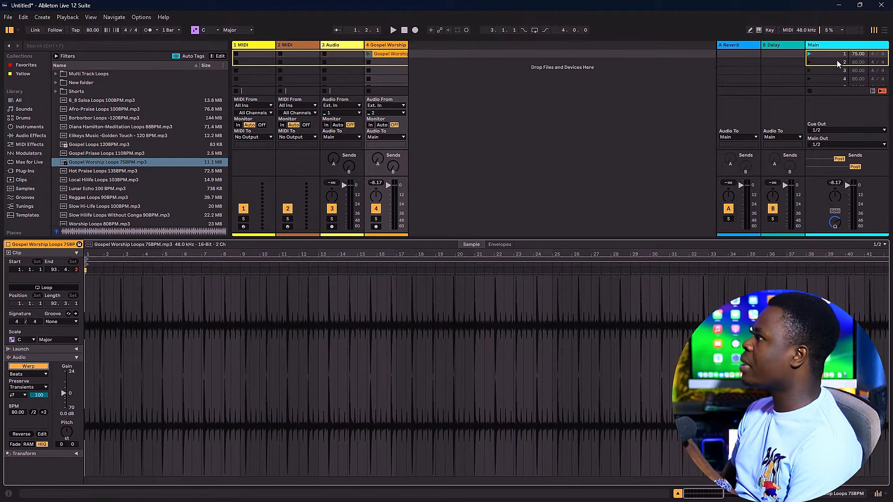
pyautogui.click(16, 412)
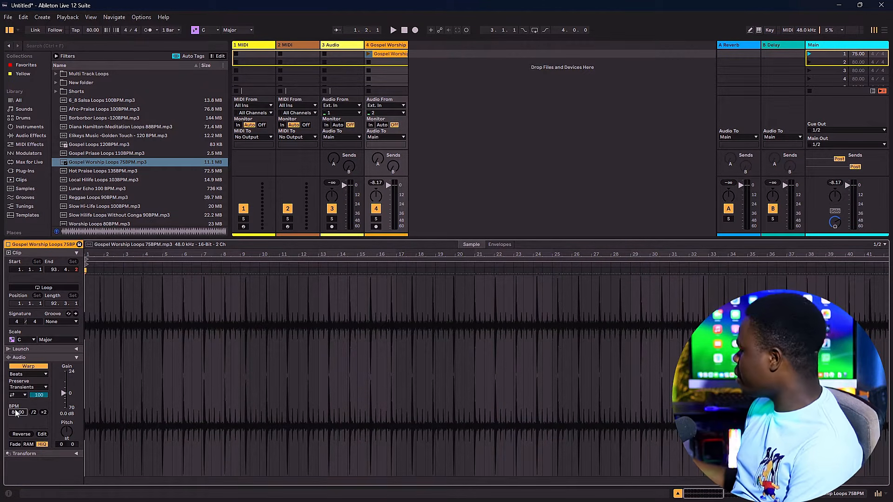
pyautogui.write('75')
pyautogui.press('Return')
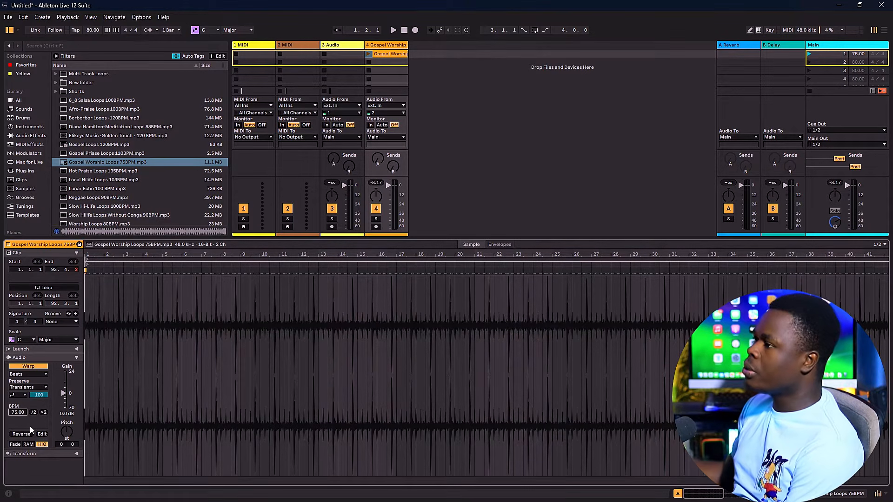
# Step: Turn on Loop for the Gospel Worship clip and inspect the start of its waveform up close
pyautogui.click(40, 288)
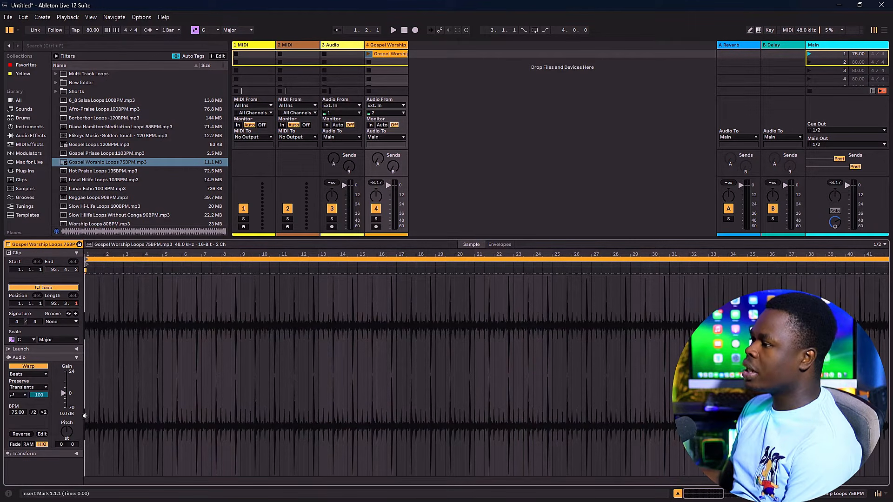
pyautogui.scroll(8, 86, 415)
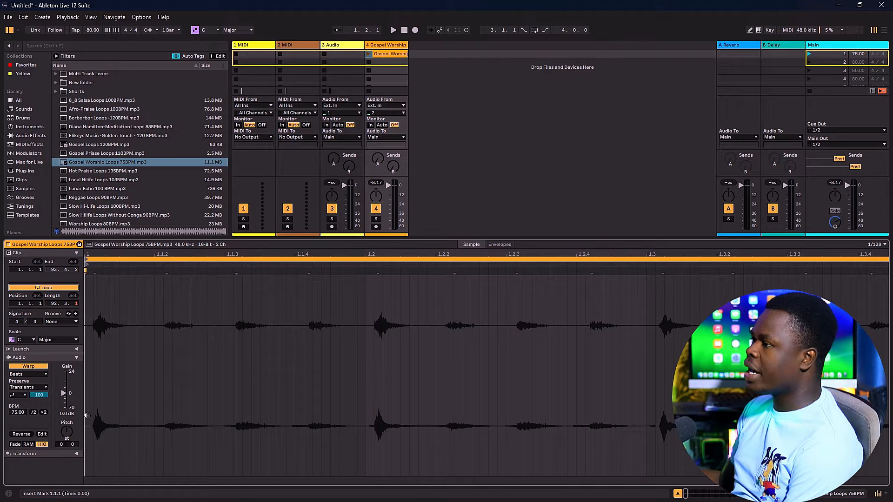
# Step: Inspect the silent gap before the first hit of the Gospel Worship clip, highlighting it and marking where the sound begins
pyautogui.scroll(10, 88, 365)
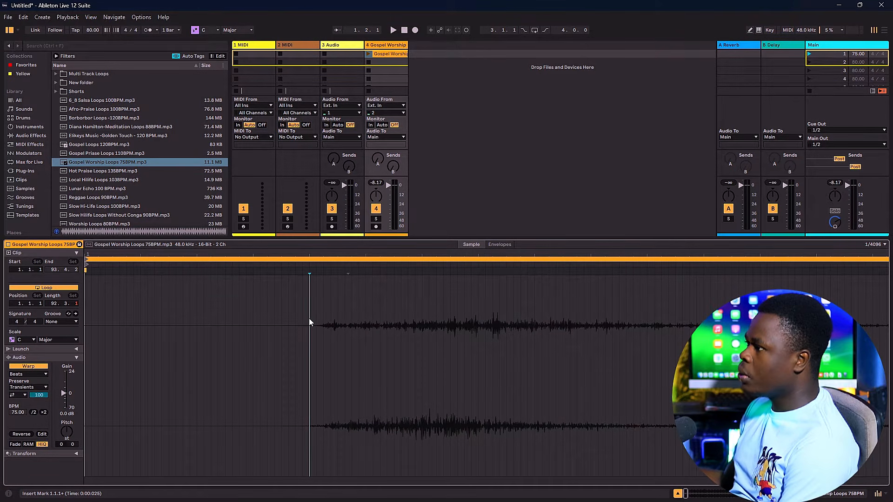
pyautogui.moveTo(309, 318); pyautogui.dragTo(79, 342)
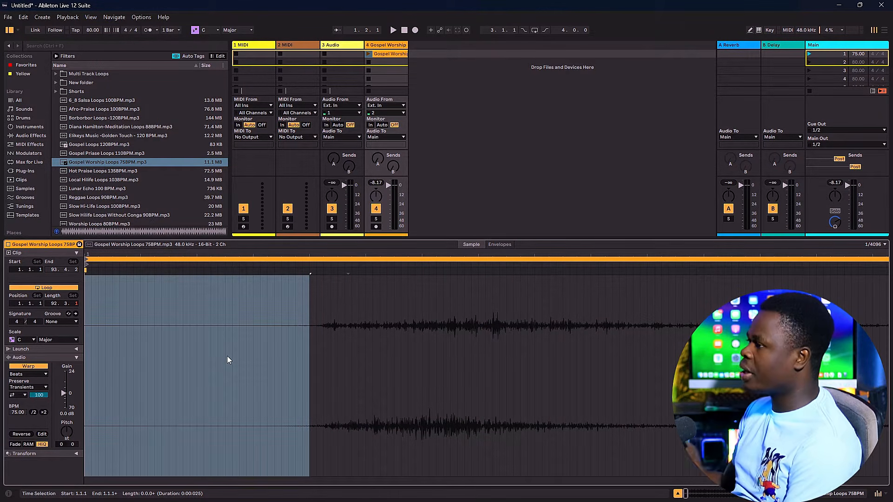
pyautogui.scroll(-3, 227, 356)
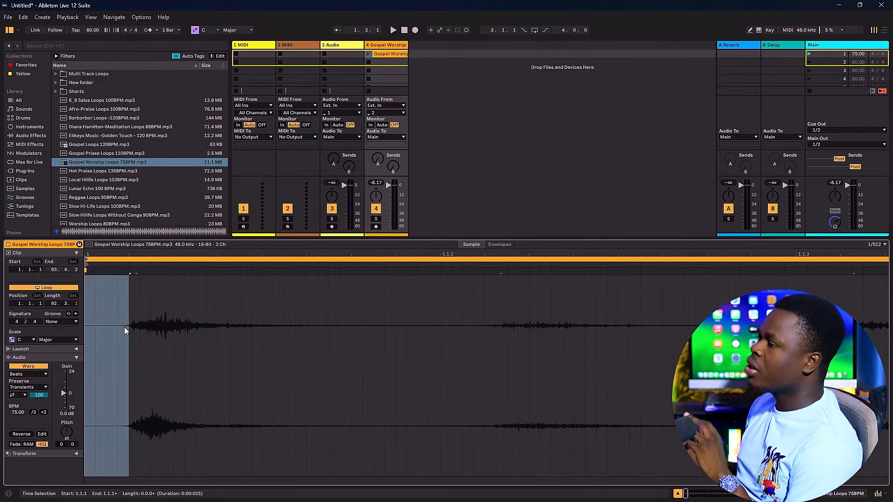
pyautogui.click(129, 291)
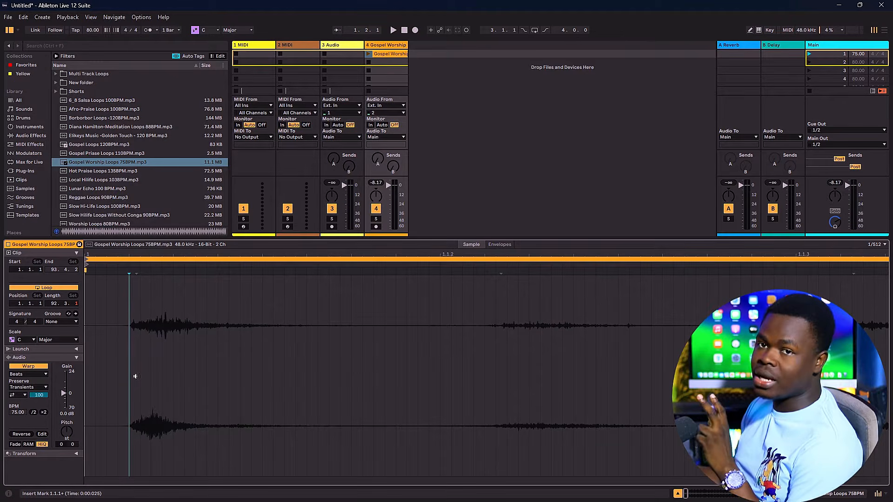
pyautogui.scroll(8, 116, 389)
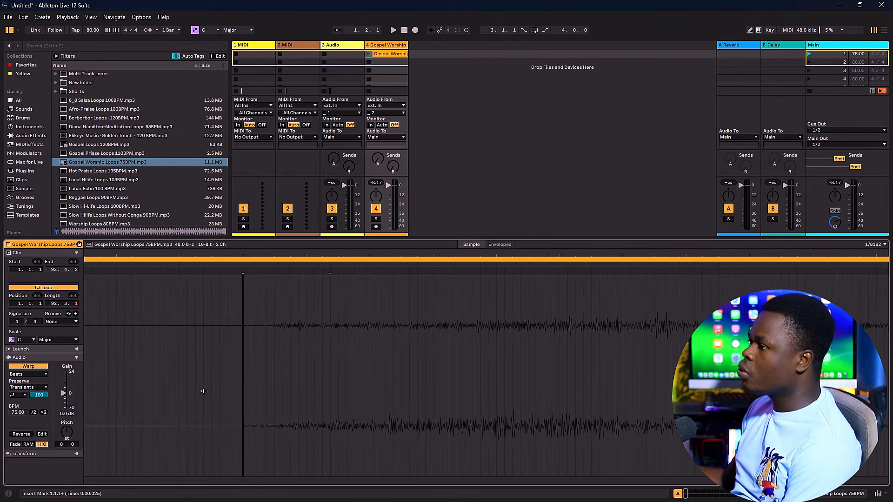
pyautogui.scroll(-4, 221, 388)
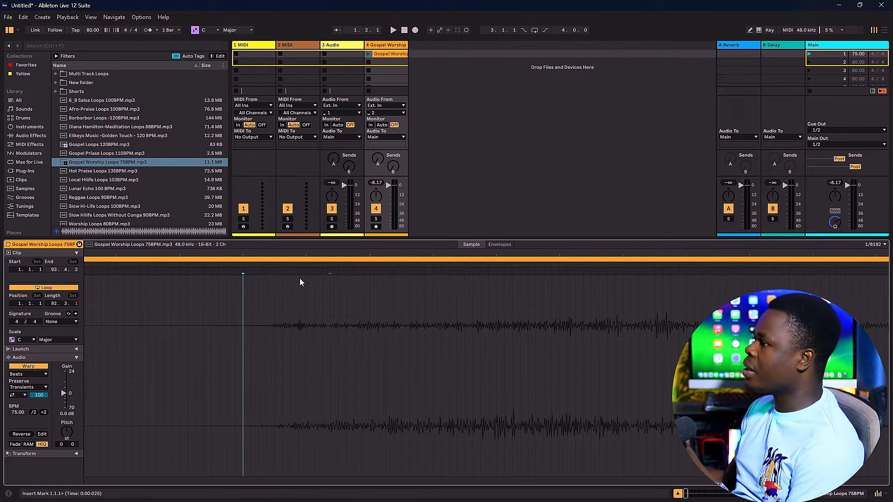
# Step: Add a warp marker right at the first hit of the Gospel Worship waveform, at about 0:00:026
pyautogui.click(255, 274)
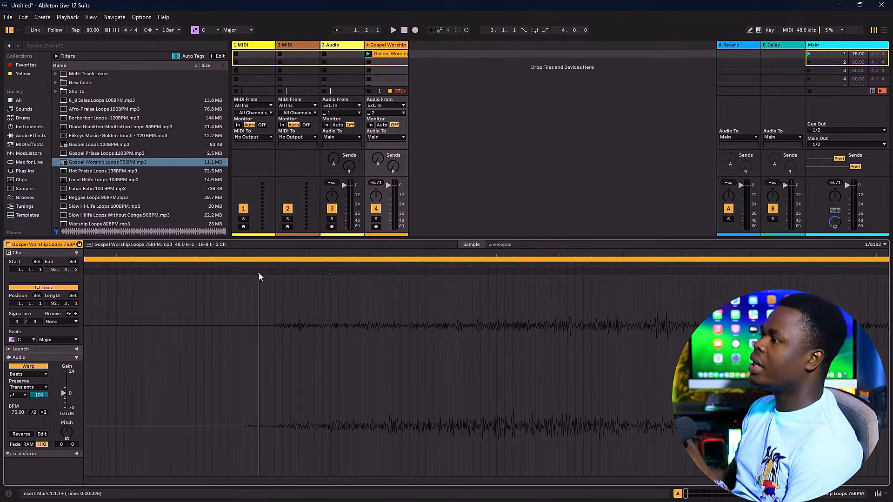
pyautogui.doubleClick(259, 271)
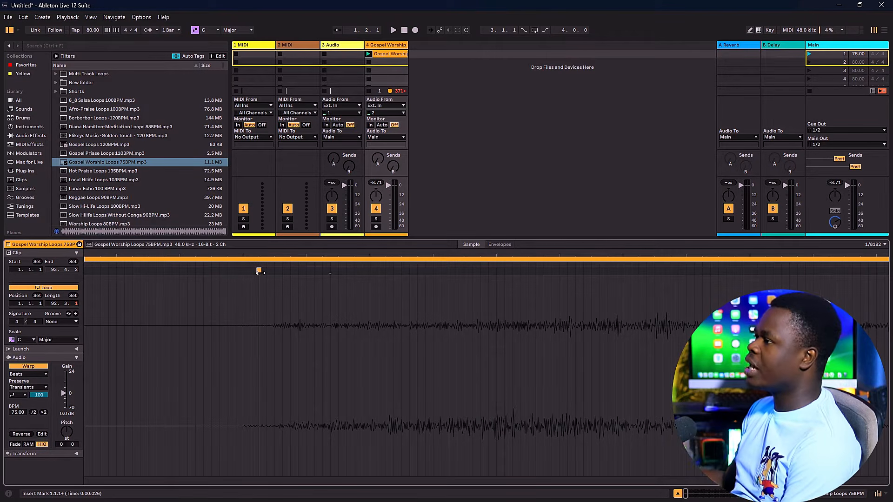
pyautogui.scroll(-6, 261, 273)
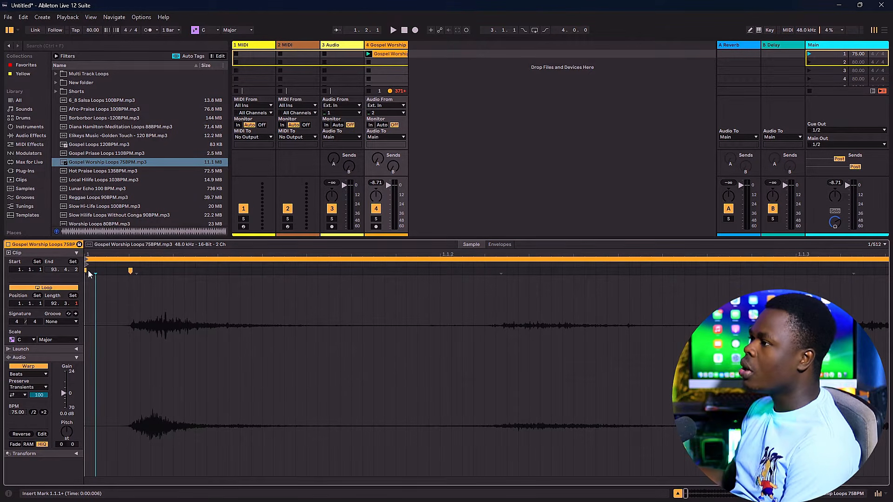
# Step: Delete the original warp marker at the clip's start and move the first hit's warp marker onto 1.1.1
pyautogui.click(85, 271)
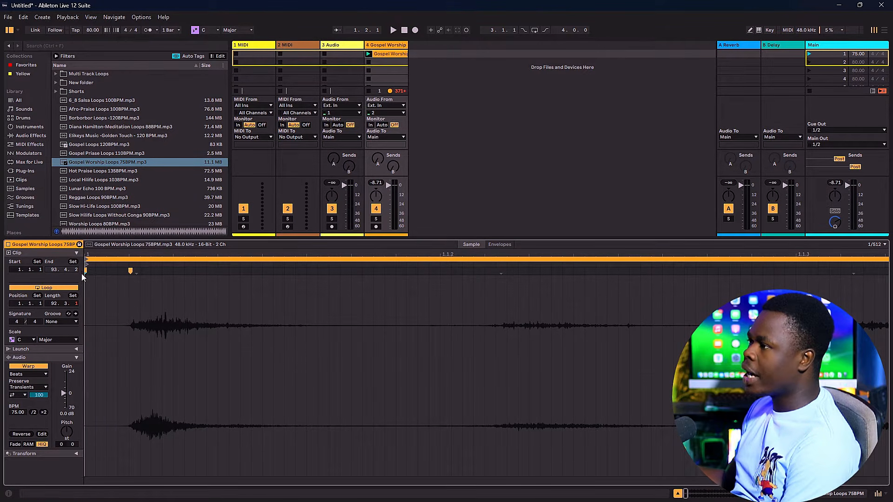
pyautogui.rightClick(86, 272)
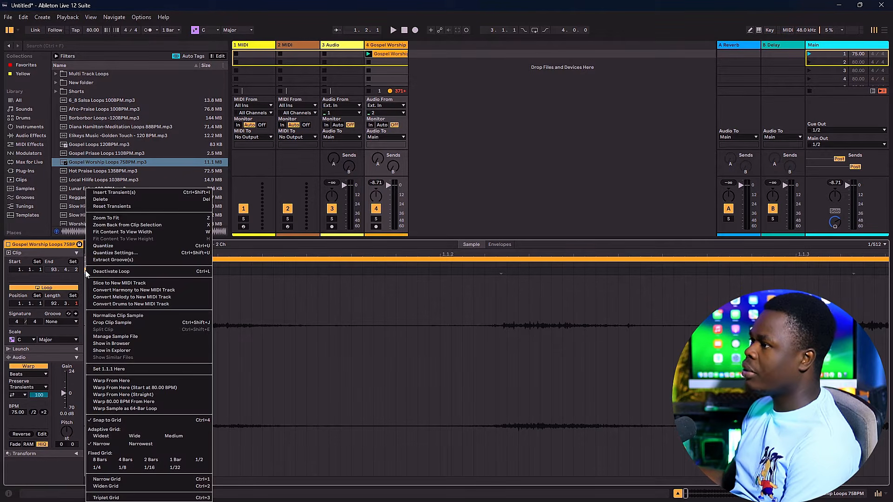
pyautogui.click(126, 199)
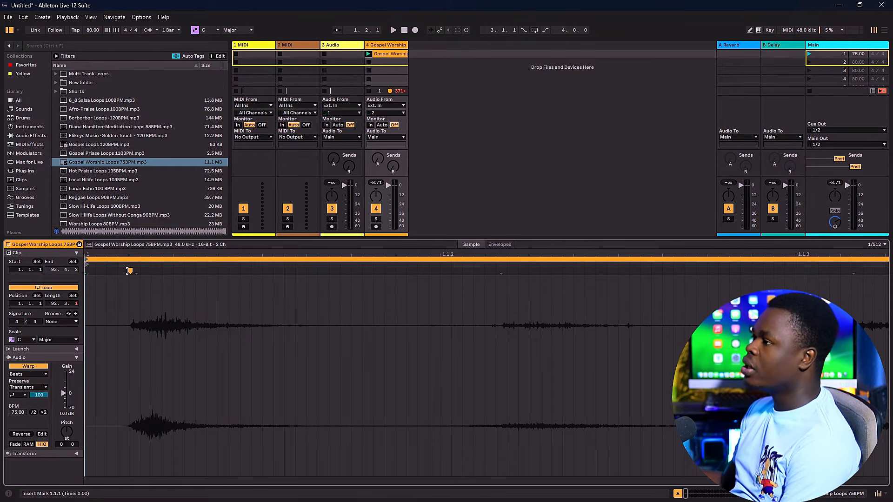
pyautogui.moveTo(131, 271); pyautogui.dragTo(87, 280)
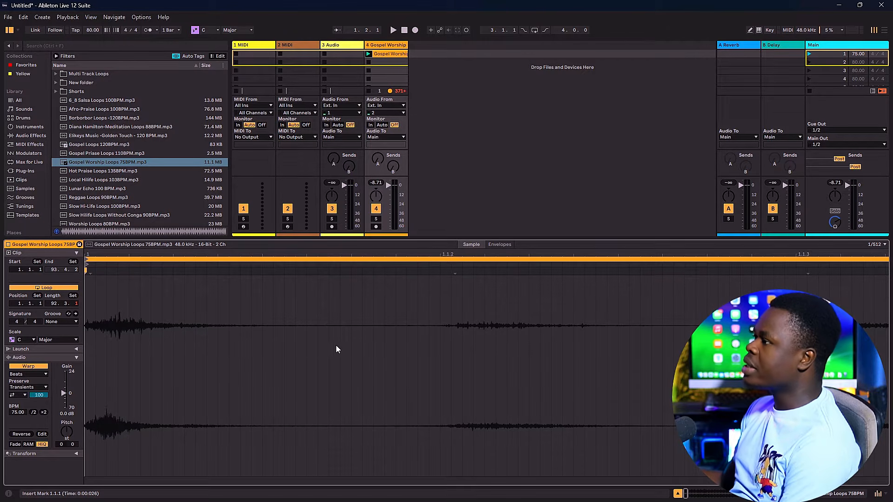
# Step: Check the waveform's alignment with the beat grid, up close at the 1.1.1 warp marker and across the following bars
pyautogui.scroll(-3, 340, 348)
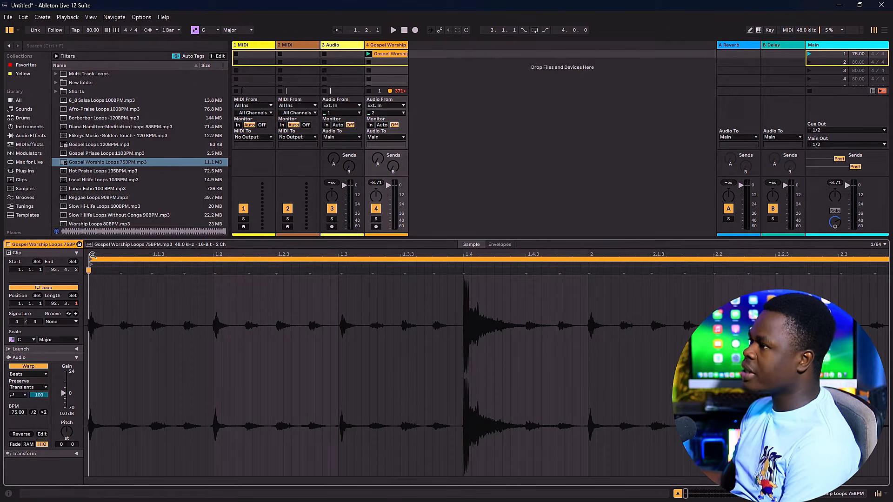
pyautogui.scroll(-5, 117, 308)
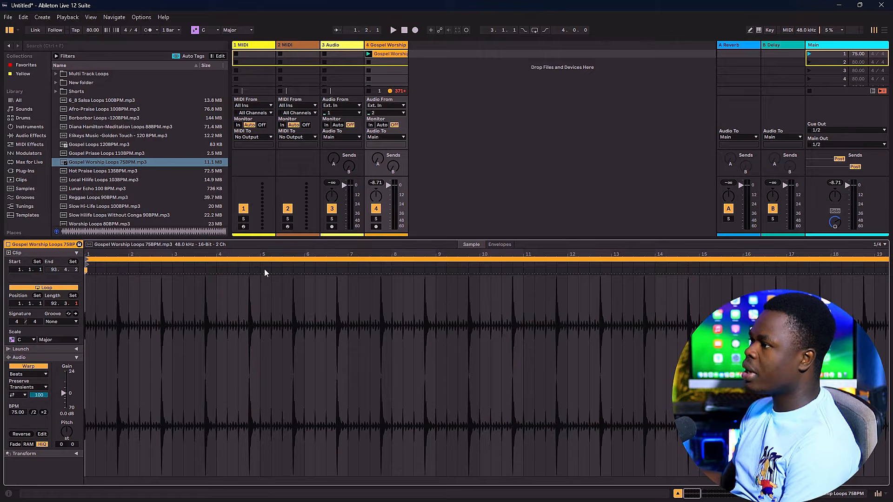
pyautogui.scroll(10, 85, 339)
pyautogui.scroll(-1, 85, 339)
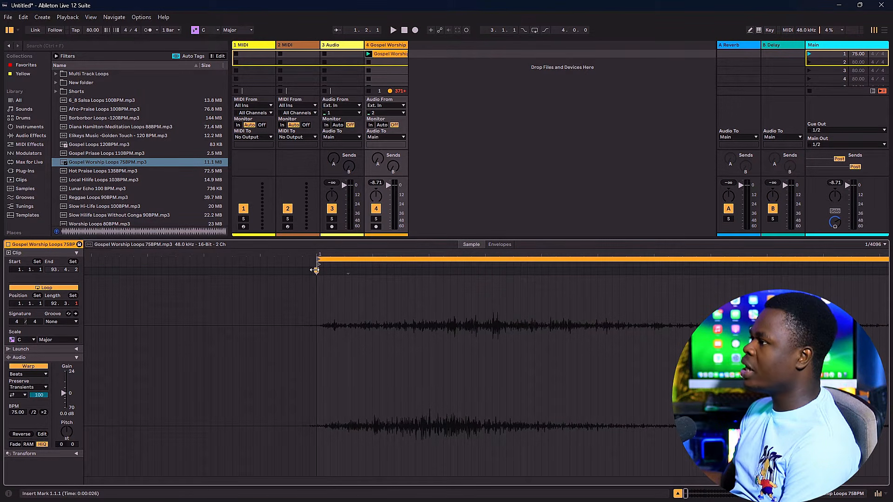
pyautogui.moveTo(316, 270)
pyautogui.mouseDown()
pyautogui.moveTo(335, 269)
pyautogui.moveTo(314, 272)
pyautogui.mouseUp()
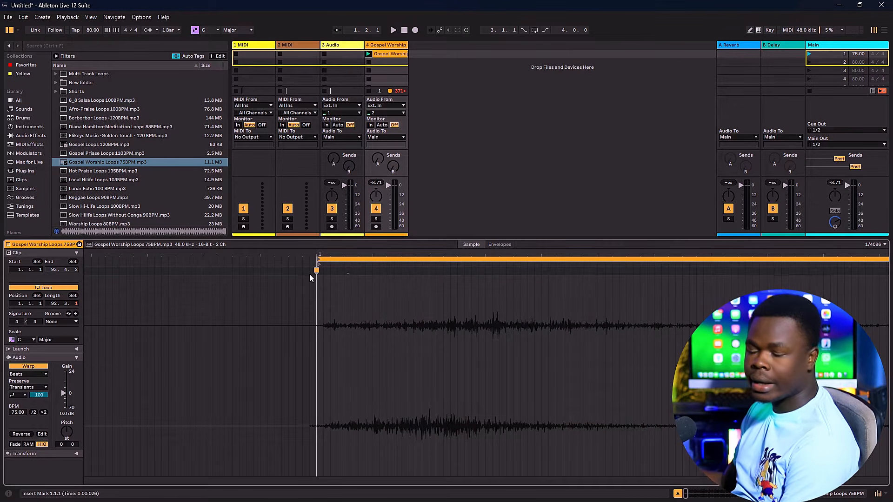
pyautogui.scroll(10, 269, 330)
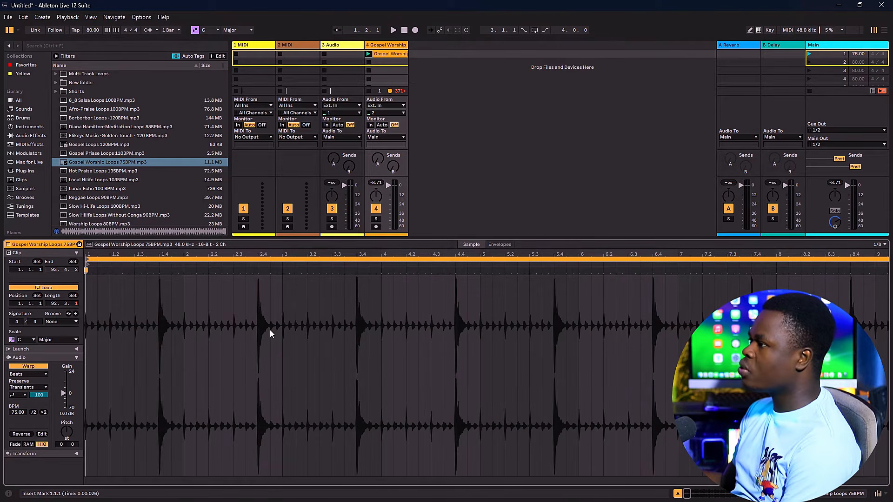
pyautogui.scroll(-5, 269, 330)
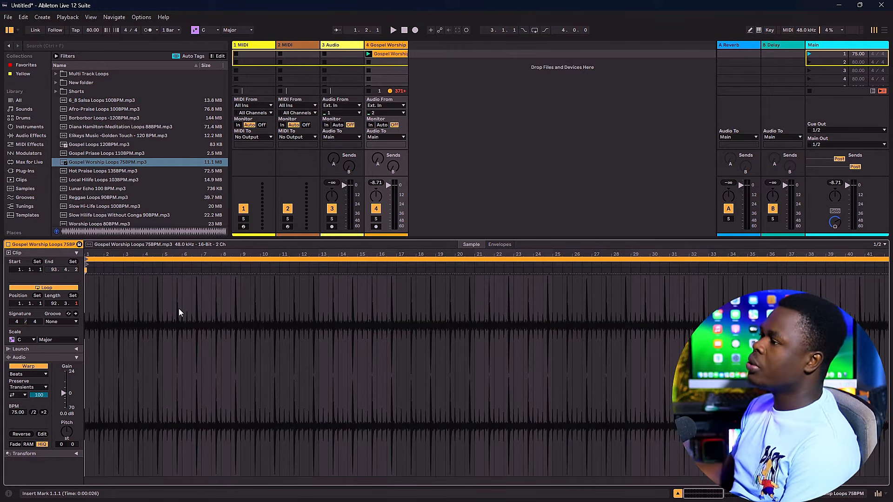
# Step: Set the Gospel Worship clip's loop length to 2.0.0
pyautogui.click(123, 302)
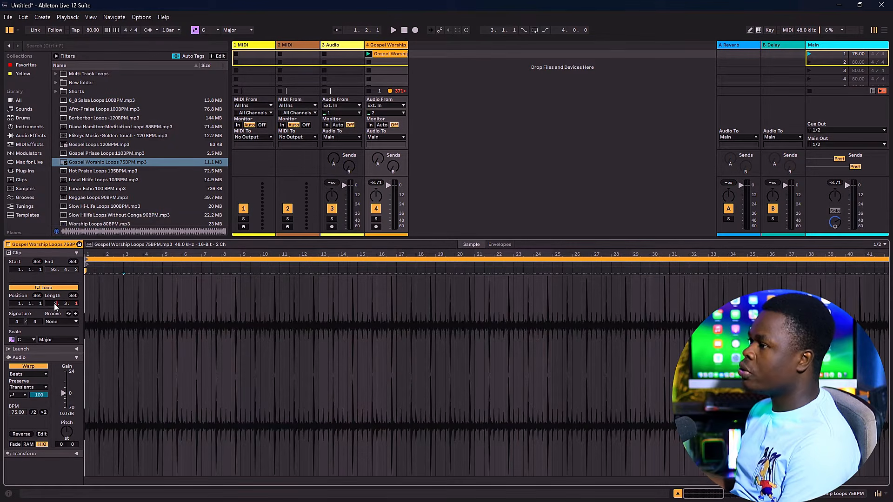
pyautogui.press('Return')
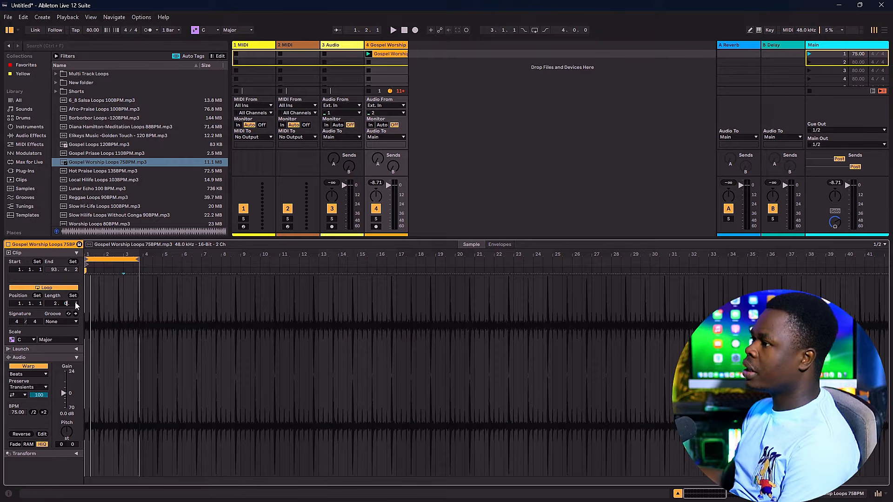
pyautogui.click(75, 303)
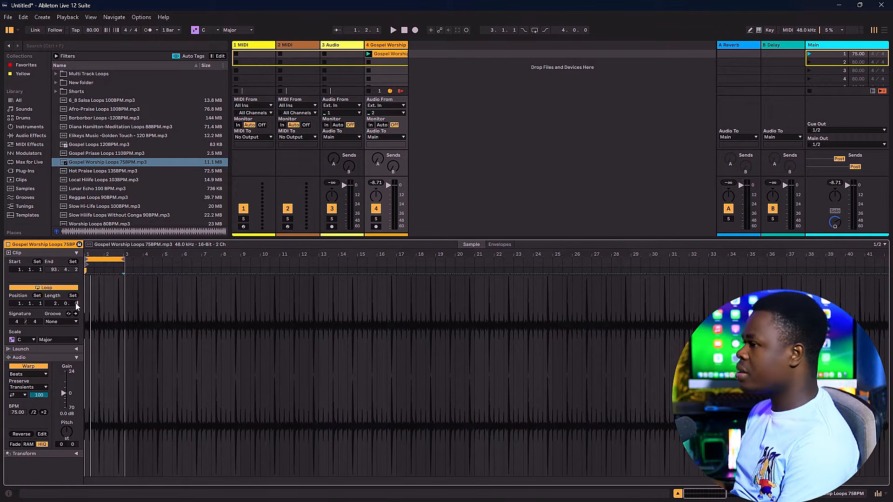
pyautogui.press('Return')
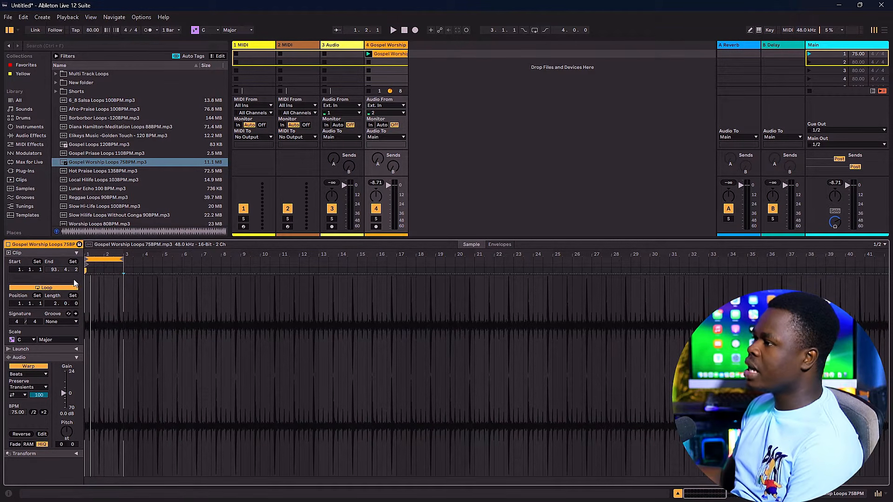
# Step: Extend the clip's loop brace to the start of bar 5, giving a loop length of 4.0.0
pyautogui.scroll(5, 86, 267)
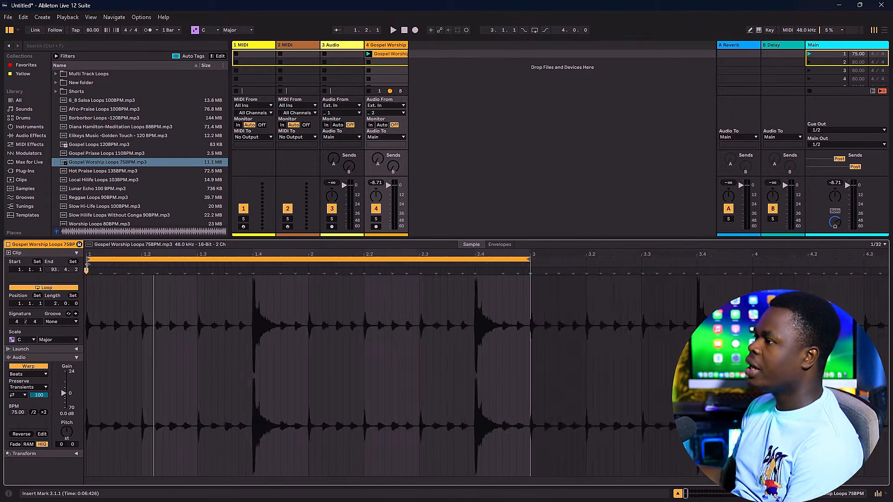
pyautogui.scroll(-3, 86, 266)
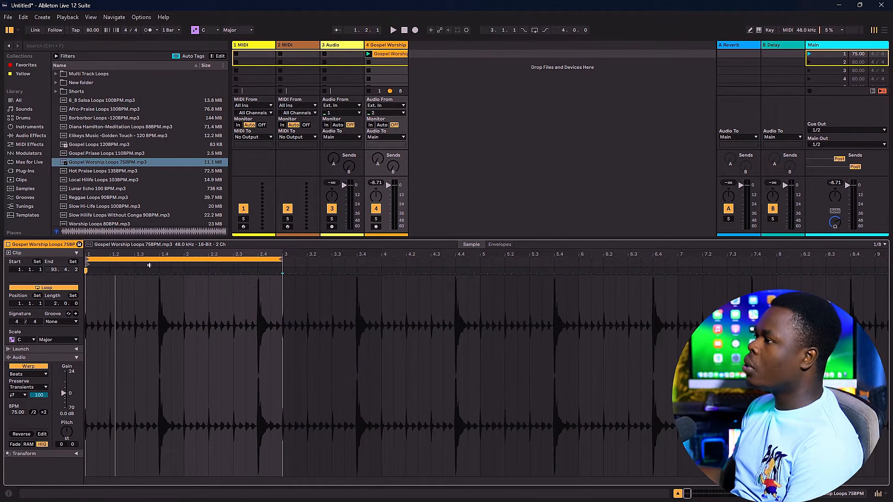
pyautogui.click(261, 260)
pyautogui.moveTo(281, 259); pyautogui.dragTo(482, 269)
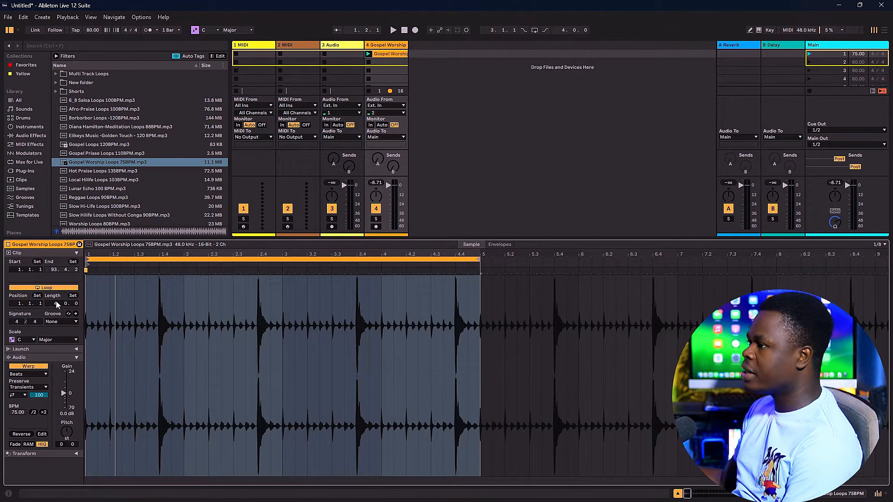
pyautogui.scroll(-5, 479, 263)
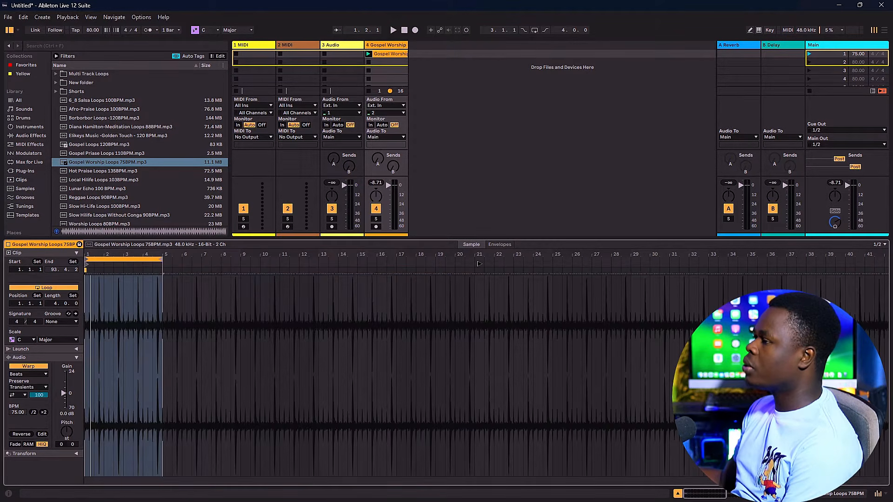
pyautogui.moveTo(160, 259)
pyautogui.mouseDown()
pyautogui.moveTo(114, 265)
pyautogui.moveTo(162, 274)
pyautogui.mouseUp()
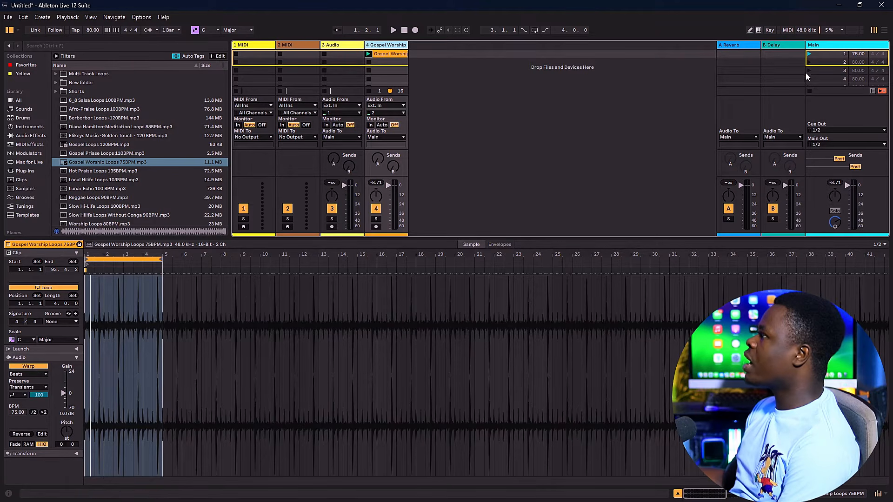
# Step: Select the Main track and launch scene 1 to play the Gospel Worship loop at the scene's tempo
pyautogui.click(822, 45)
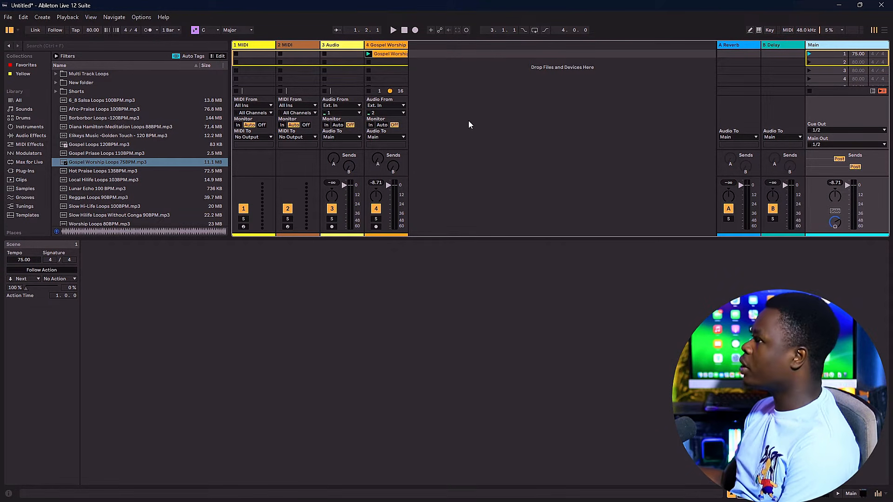
pyautogui.click(809, 54)
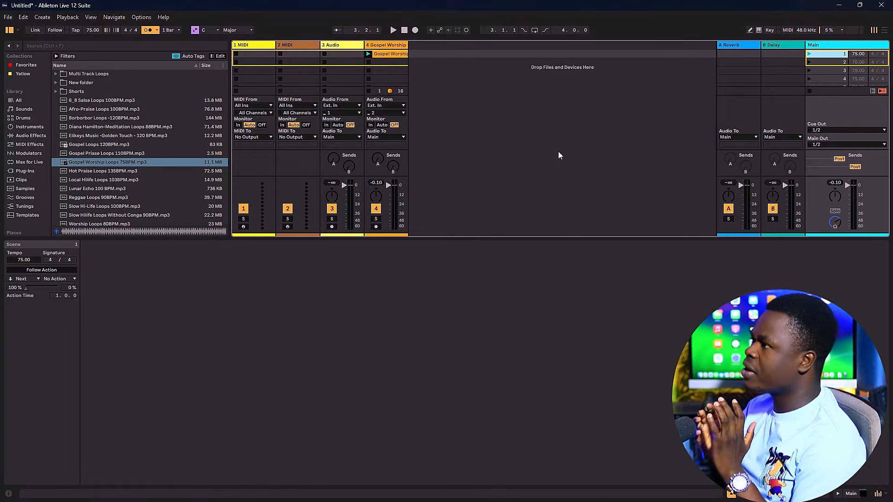
# Step: Save the Live Set in the Studio Projects folder under the name "Loops for Perf"
pyautogui.click(8, 17)
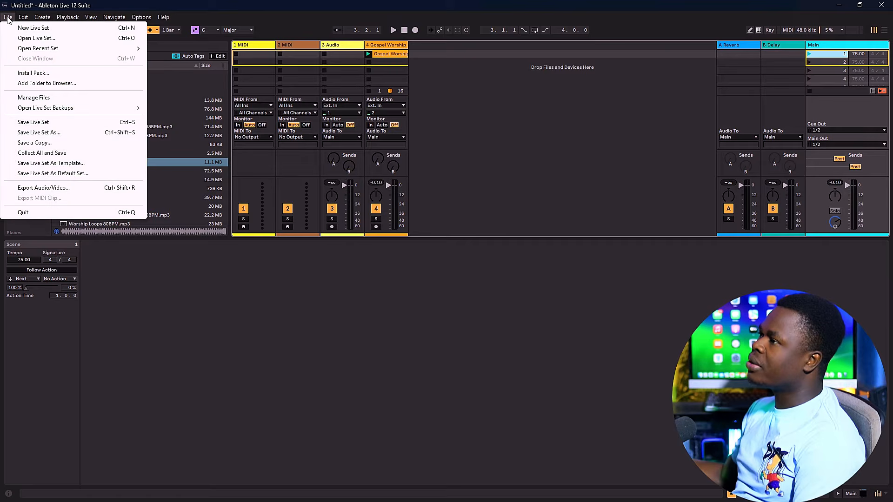
pyautogui.click(47, 124)
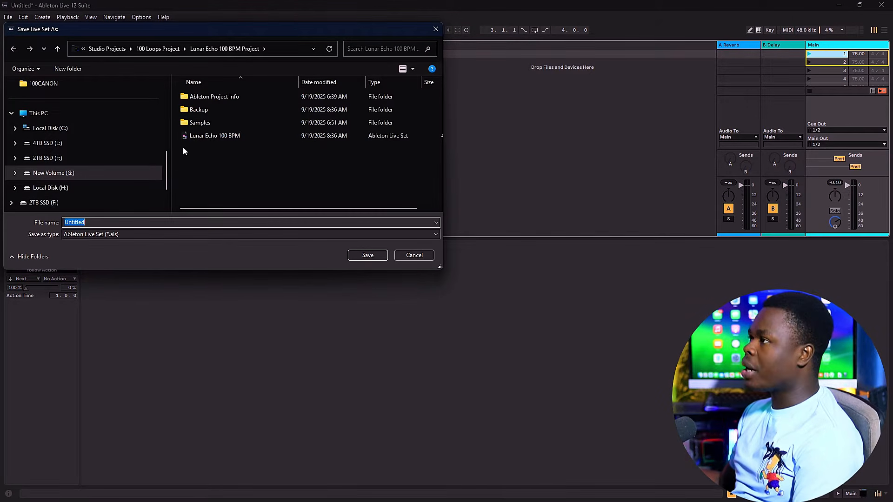
pyautogui.click(106, 49)
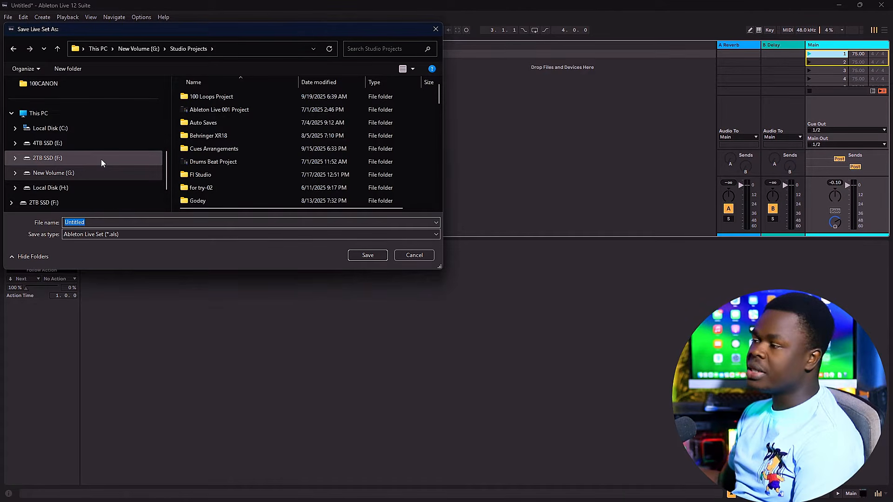
pyautogui.write('Loops for Perf')
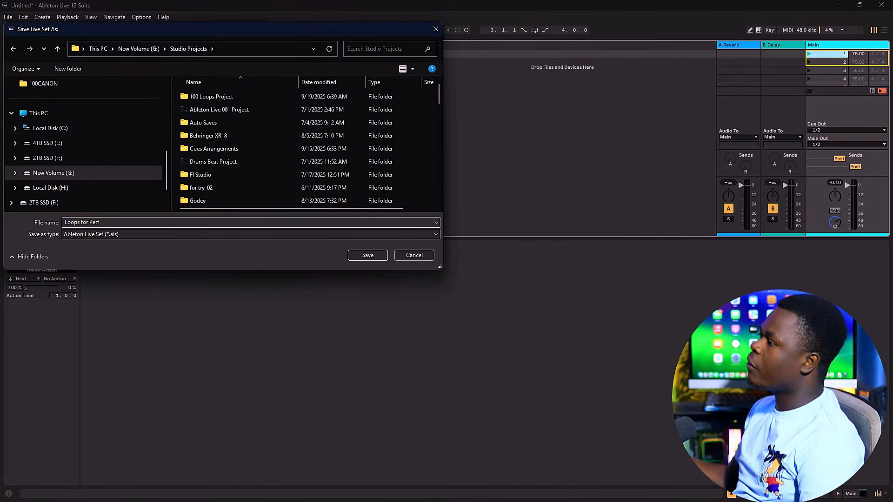
pyautogui.click(357, 257)
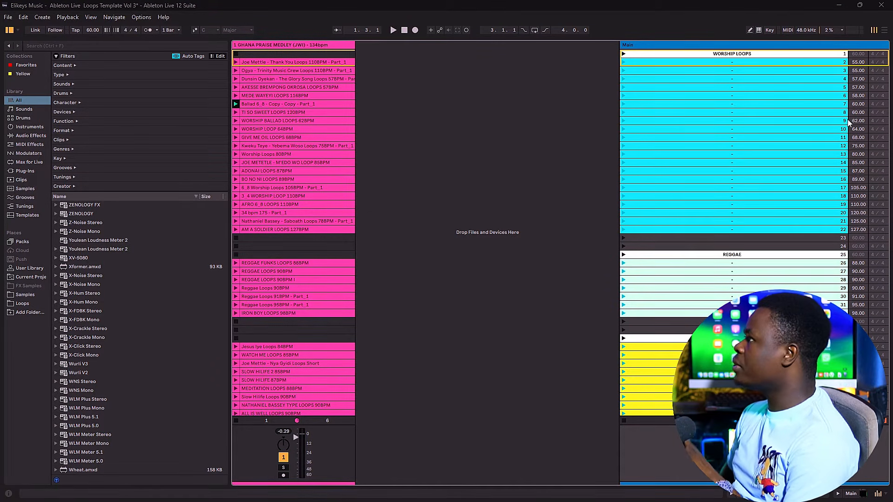
# Step: Enter key mapping and assign computer key 1 to launch scene 7 in the Worship Loops section
pyautogui.scroll(-3, 698, 222)
pyautogui.scroll(-4, 683, 237)
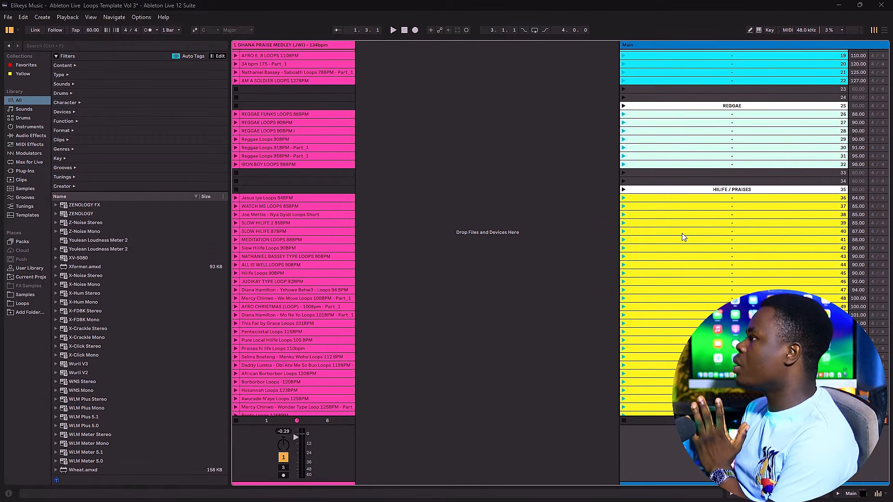
pyautogui.scroll(7, 660, 100)
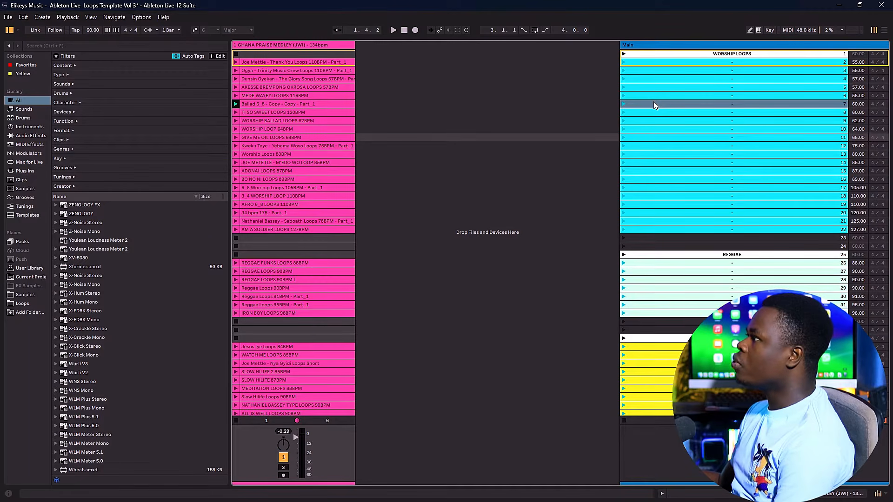
pyautogui.click(654, 104)
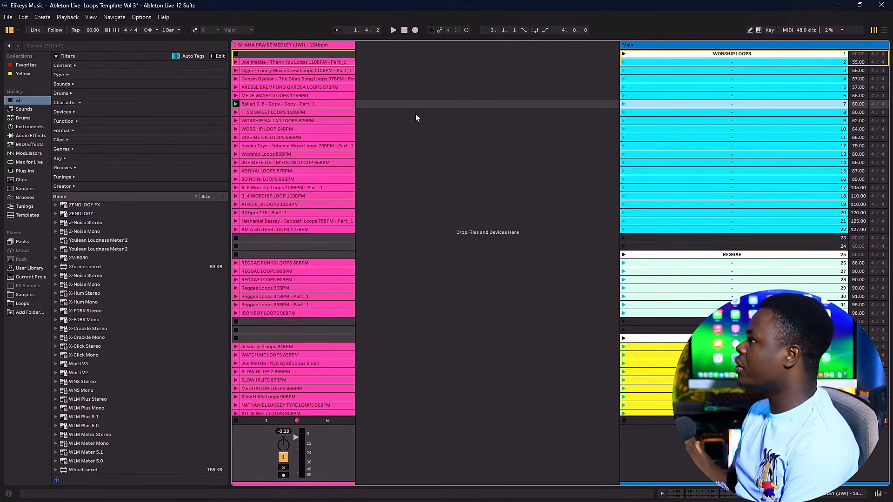
pyautogui.click(771, 29)
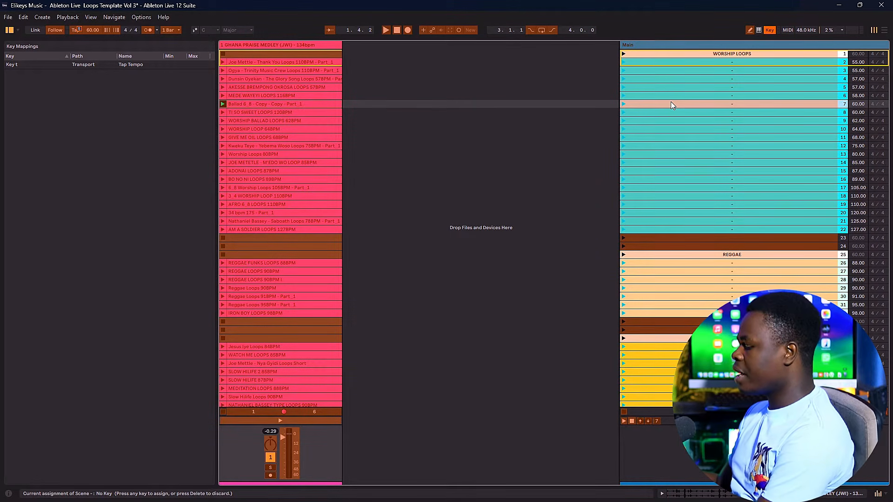
pyautogui.press('1')
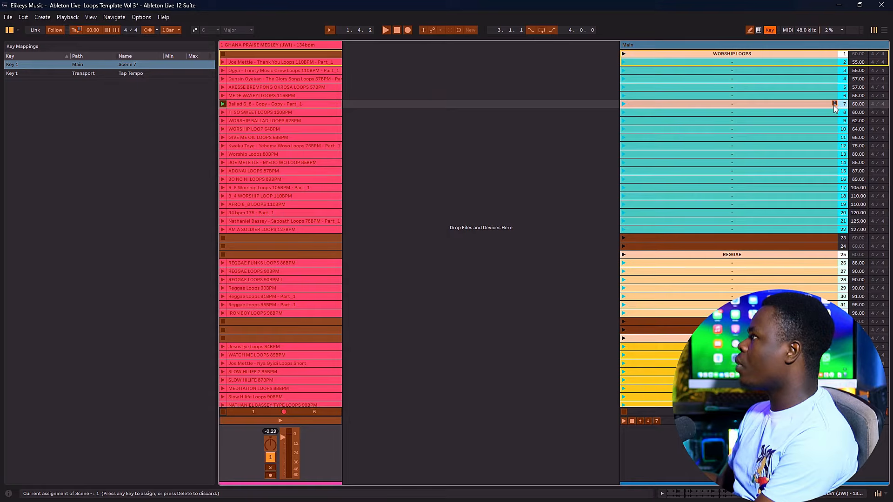
# Step: Assign computer key 2 to scene 31 in the Reggae section and key 3 to scene 53 in Hilife / Praises
pyautogui.scroll(-3, 681, 244)
pyautogui.click(680, 240)
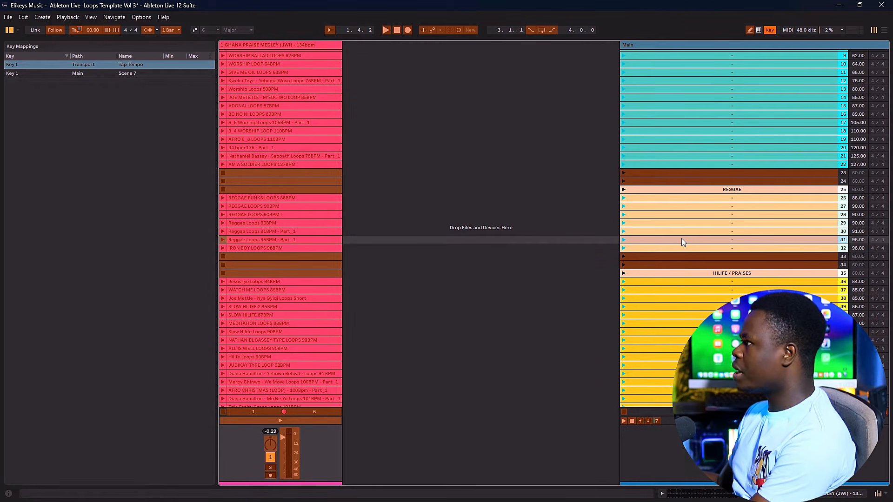
pyautogui.press('2')
pyautogui.scroll(-3, 713, 245)
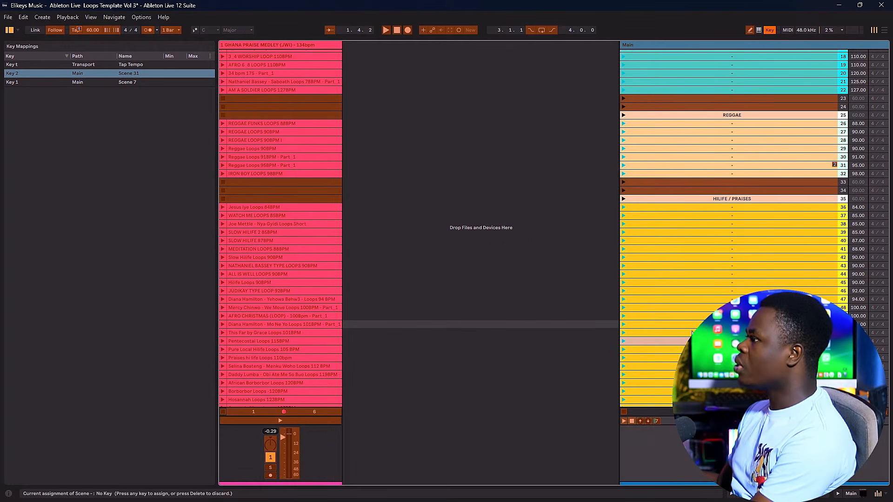
pyautogui.click(693, 349)
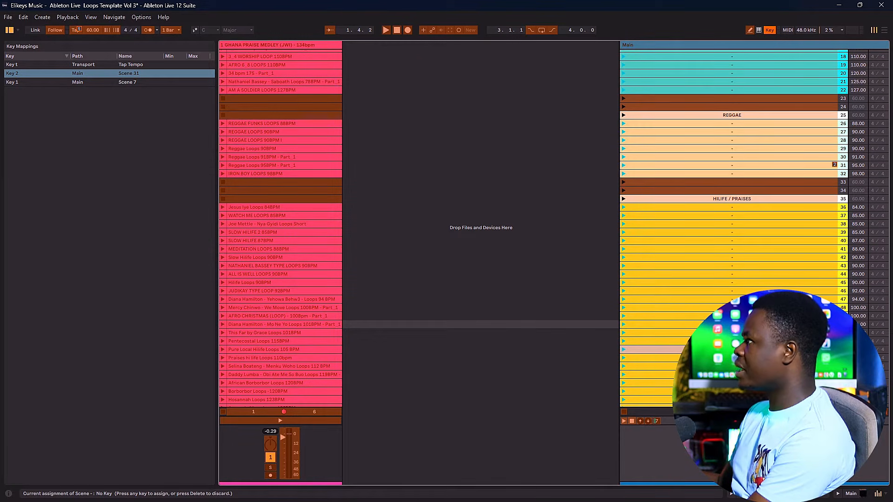
pyautogui.press('3')
# Step: Assign computer key 4 to scene 65, the Jama Praise Loops 135BPM scene
pyautogui.scroll(-5, 685, 341)
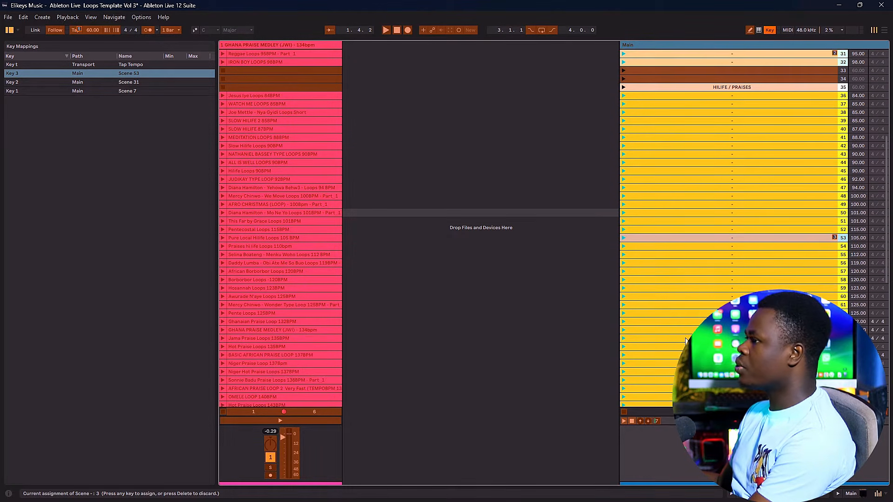
pyautogui.scroll(-3, 685, 341)
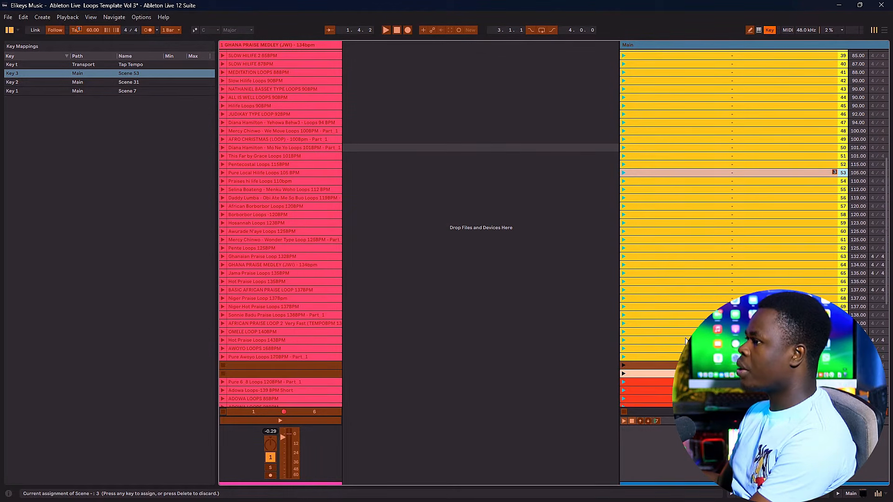
pyautogui.click(707, 276)
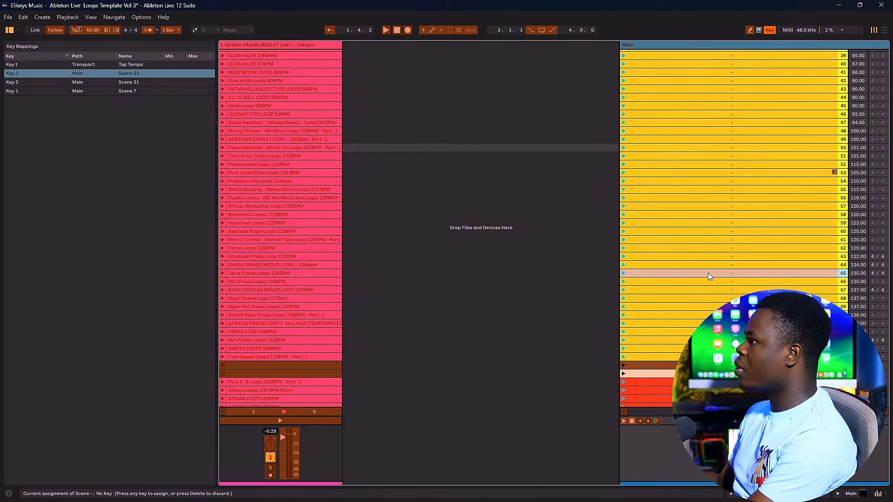
pyautogui.press('4')
# Step: Assign keys 5 to 9 to scenes 80, 89, 94, 98 and 103, and leave key mapping
pyautogui.scroll(-4, 707, 278)
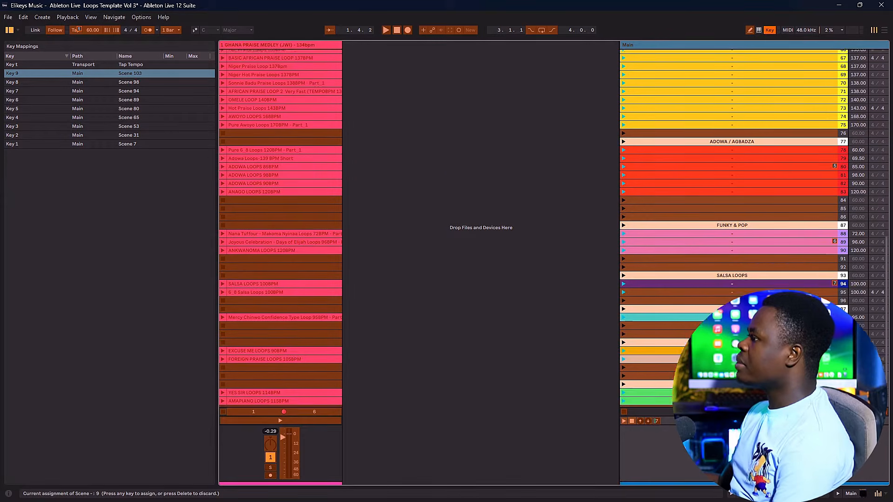
pyautogui.scroll(10, 744, 210)
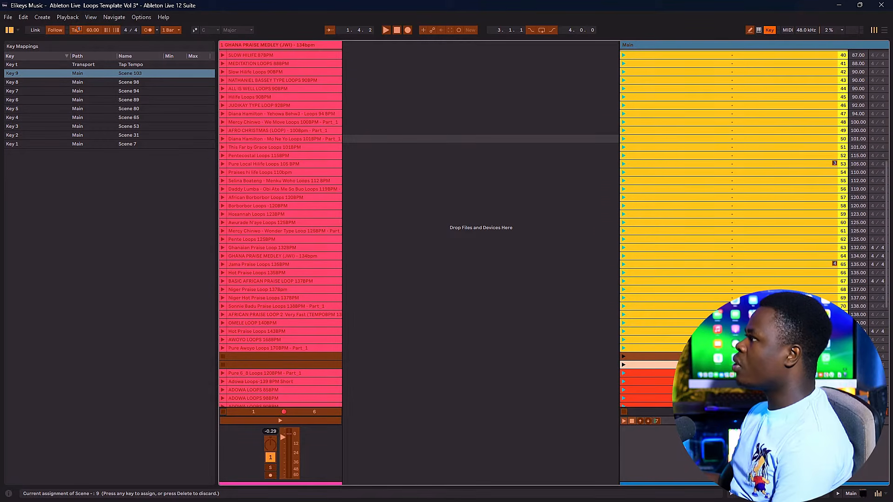
pyautogui.scroll(10, 808, 272)
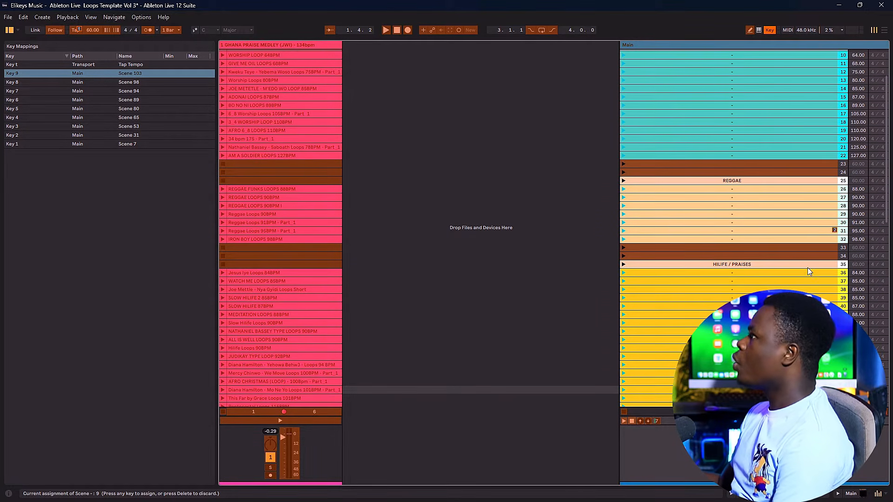
pyautogui.scroll(3, 809, 272)
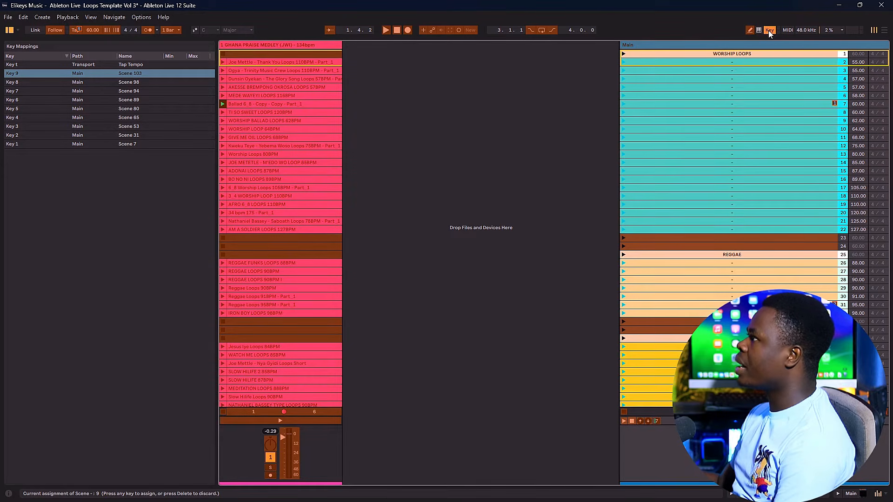
pyautogui.click(768, 30)
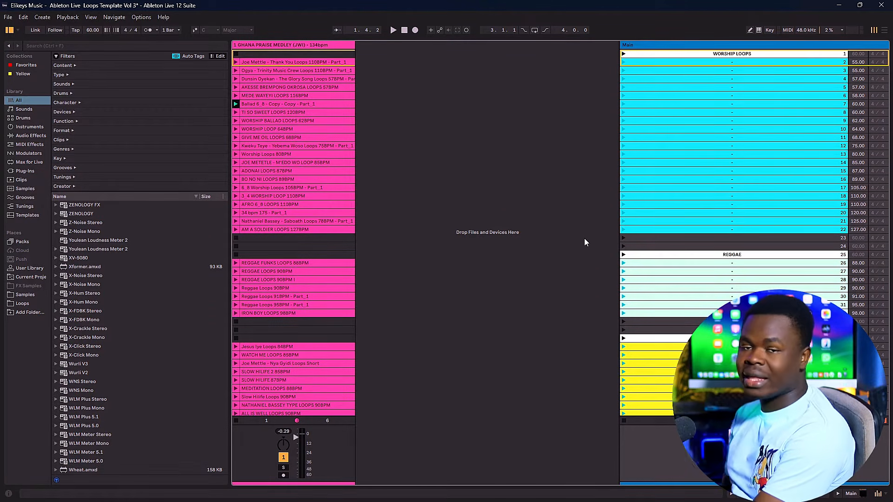
# Step: Test the key mappings by launching scenes 7, 31 and 65 in turn, and stop playback
pyautogui.press('space')
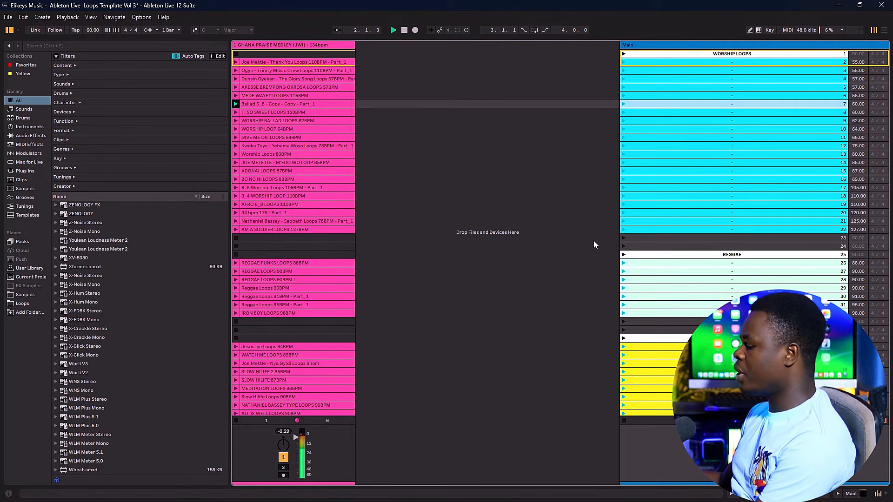
pyautogui.press('Return')
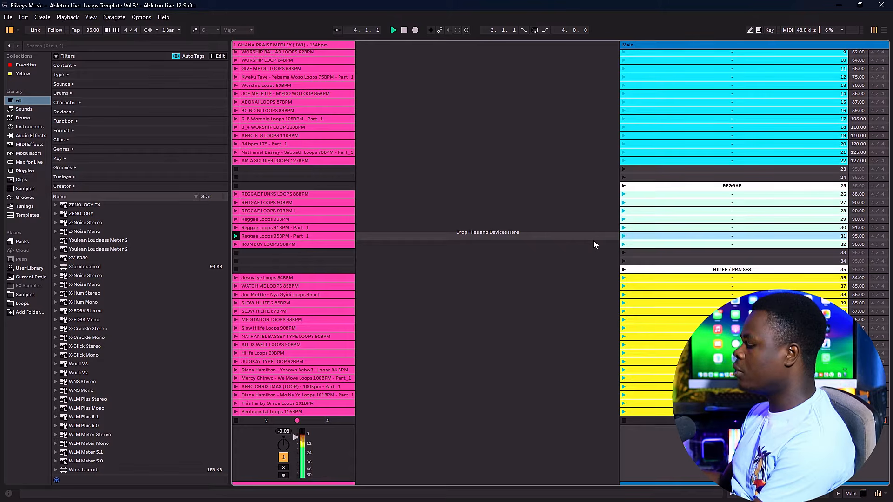
pyautogui.press('Return')
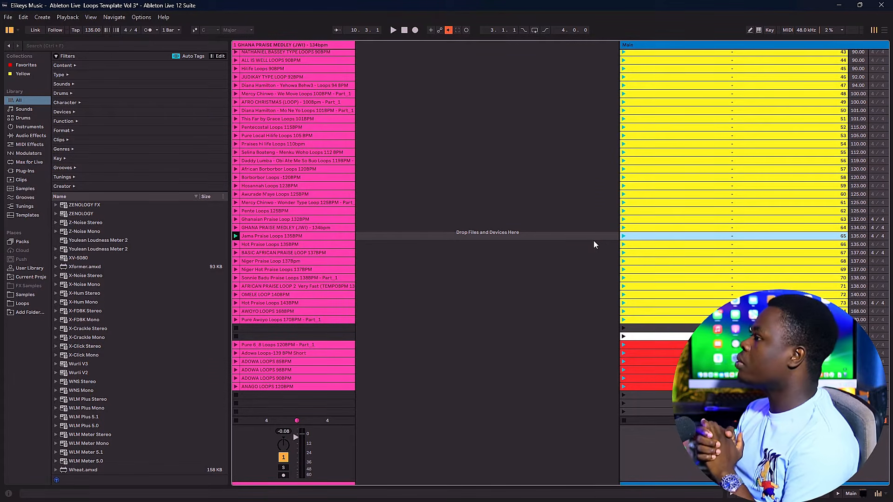
# Step: Launch the Reggae Loops 95BPM clip through scene 31 and stop playback
pyautogui.scroll(3, 594, 241)
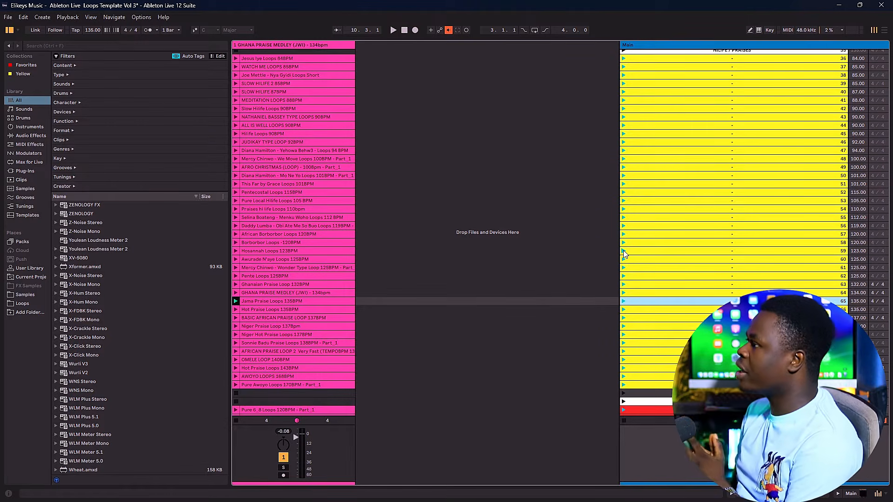
pyautogui.scroll(3, 341, 135)
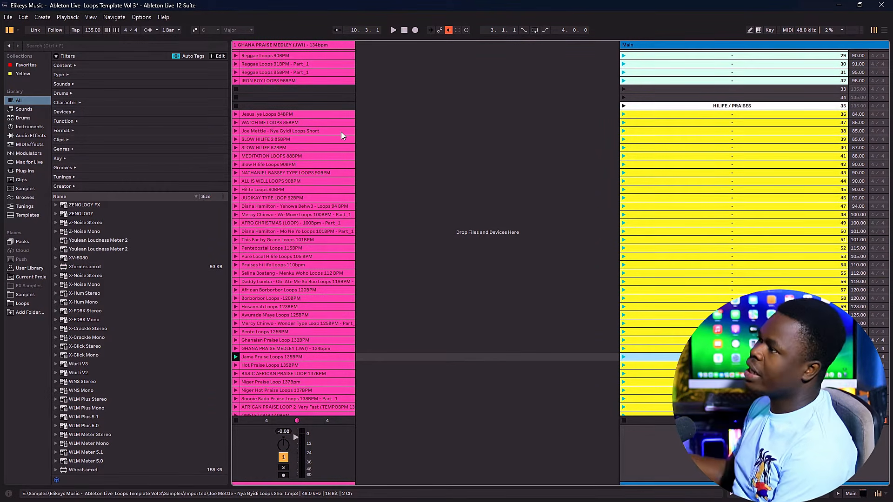
pyautogui.scroll(10, 369, 284)
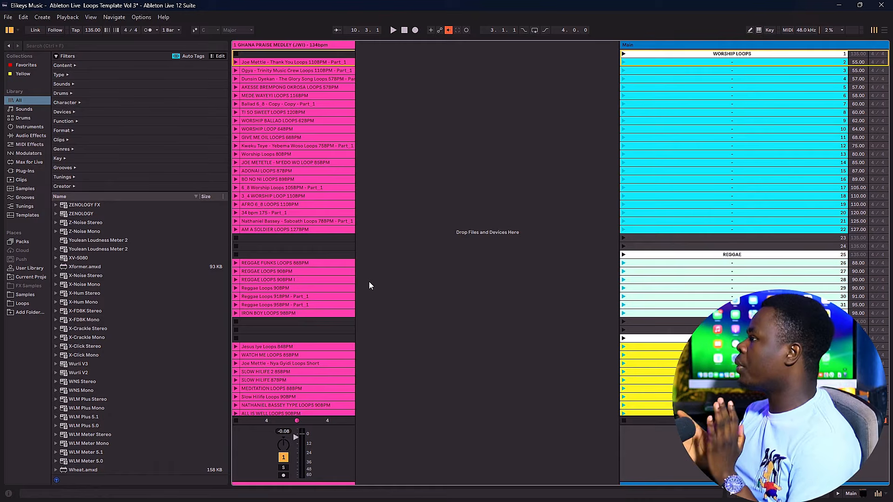
pyautogui.scroll(-5, 552, 166)
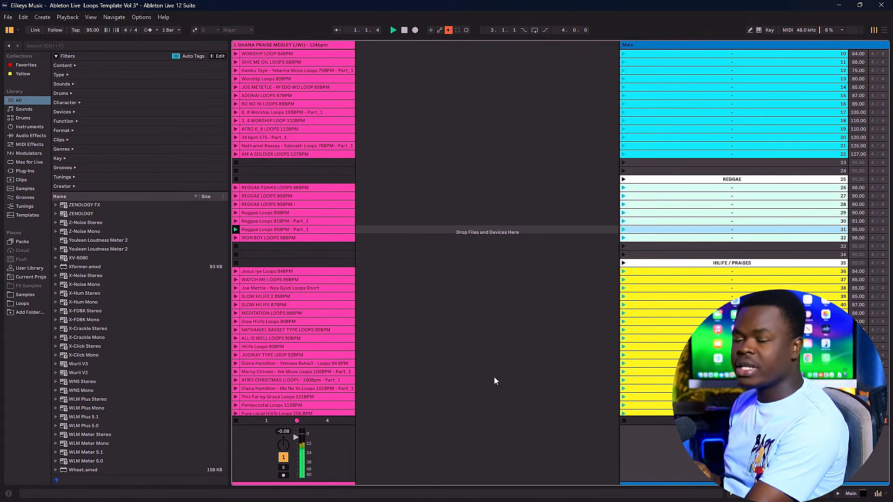
pyautogui.press('space')
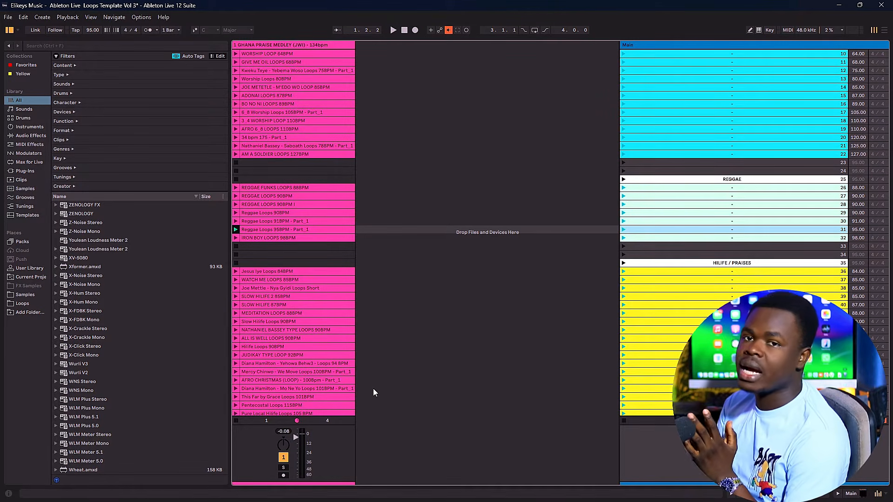
# Step: Use the mapped Tap Tempo key to tap in a song tempo of about 98 BPM with the reggae loop, and stop playback
pyautogui.press('t')
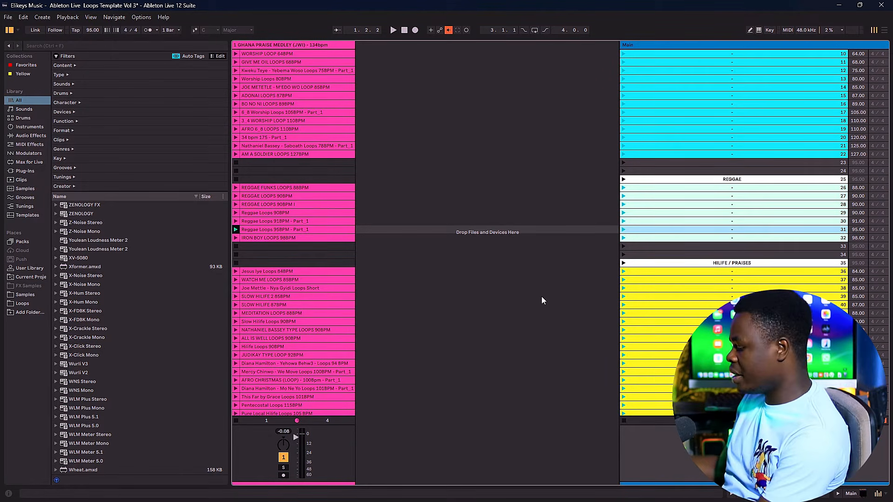
pyautogui.press('t')
pyautogui.press('t')
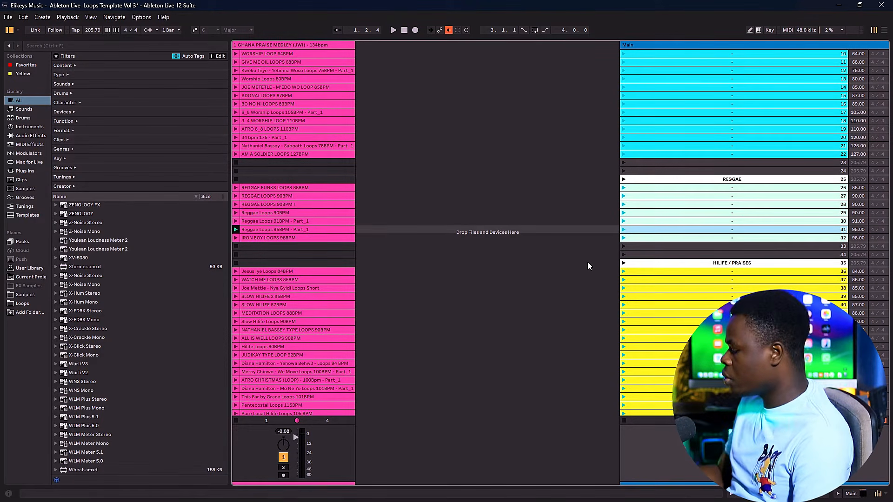
pyautogui.press('t')
pyautogui.press('t')
pyautogui.press('t')
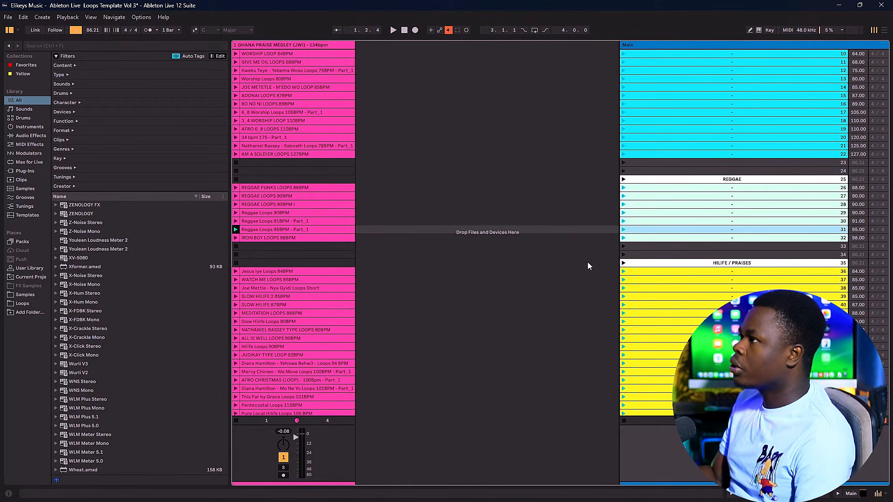
pyautogui.press('t')
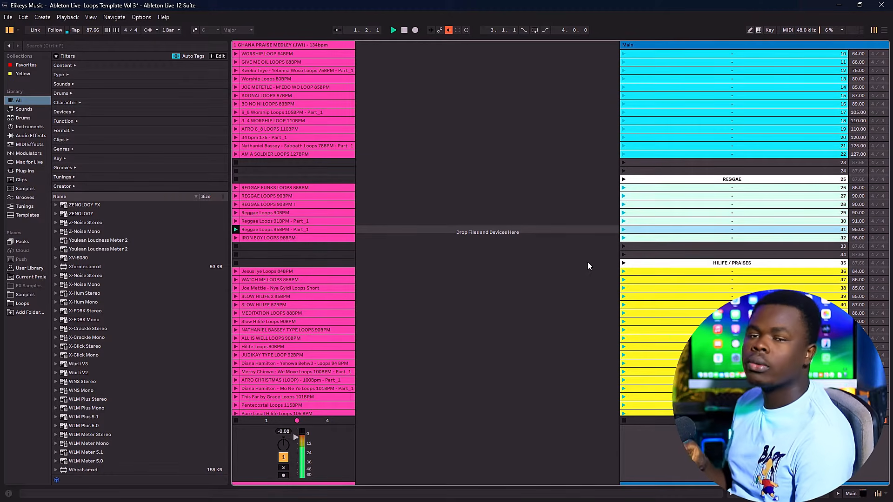
pyautogui.press('t')
pyautogui.press('space')
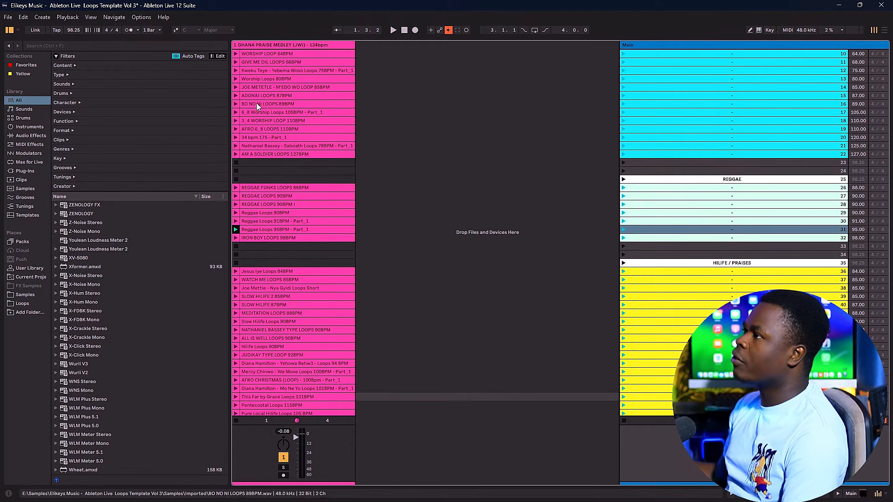
# Step: Set Show Tempo Follower Toggle to Show in the Link, Tempo & MIDI settings and close the settings
pyautogui.click(140, 17)
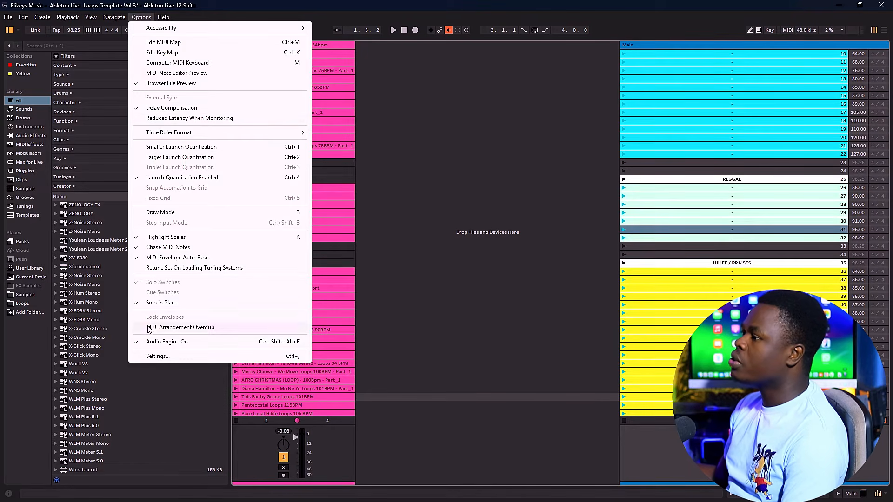
pyautogui.click(160, 357)
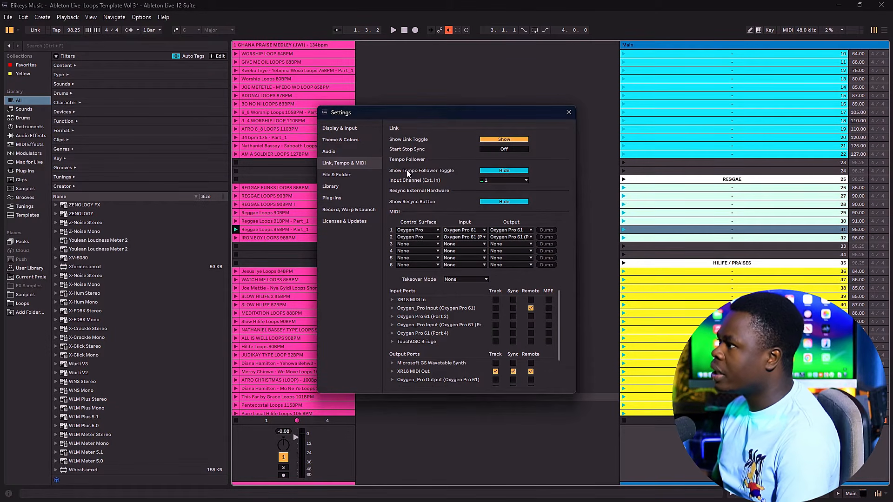
pyautogui.click(513, 170)
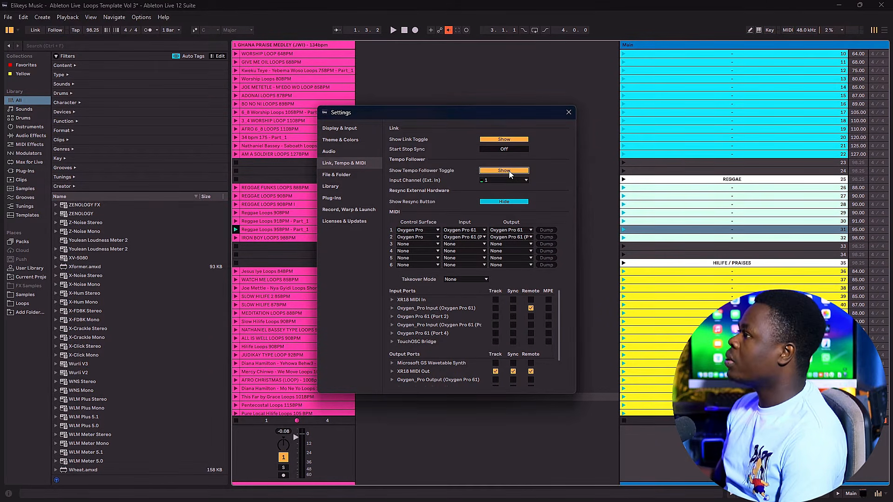
pyautogui.click(568, 113)
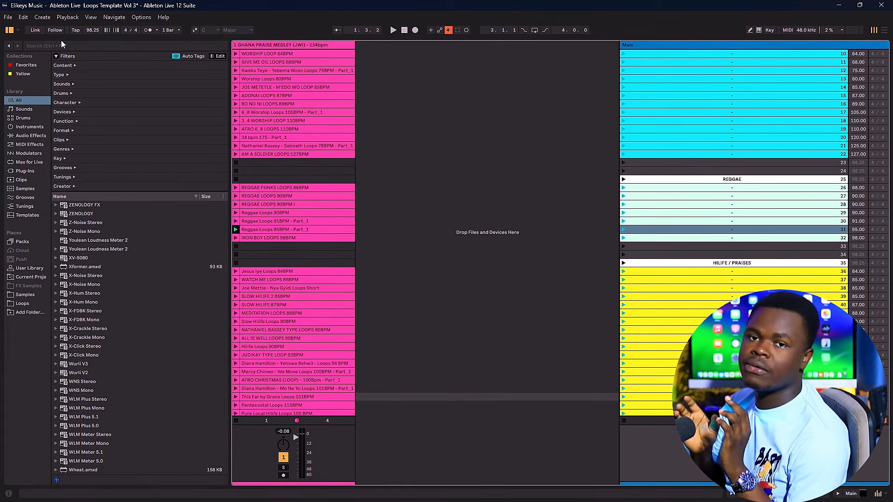
# Step: Check the Audio settings for the ASIO driver type and the X-AIR ASIO Driver as the audio device
pyautogui.click(140, 17)
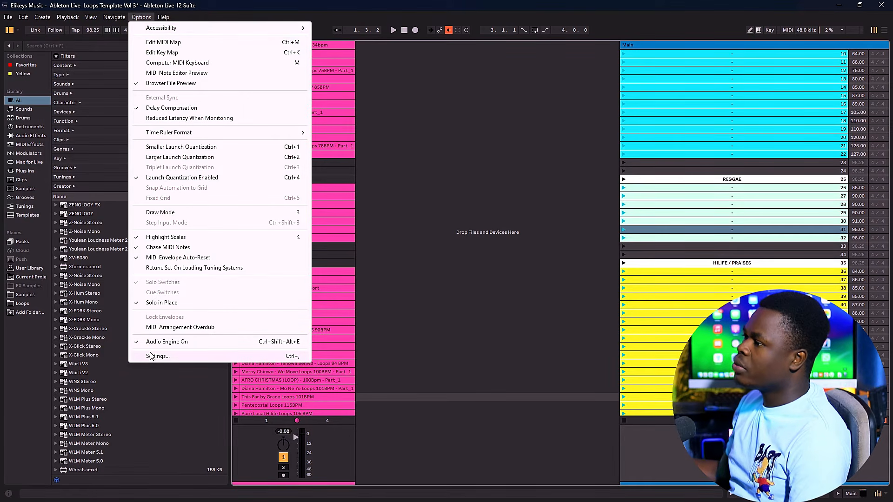
pyautogui.click(155, 357)
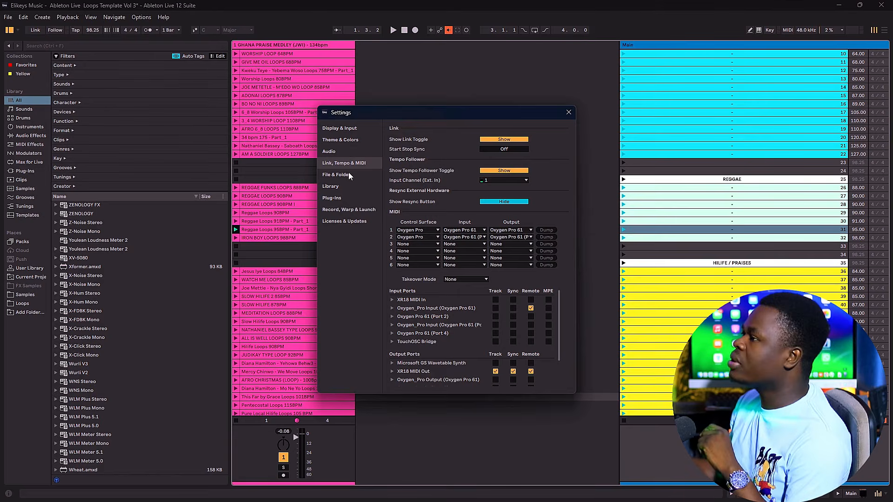
pyautogui.click(330, 152)
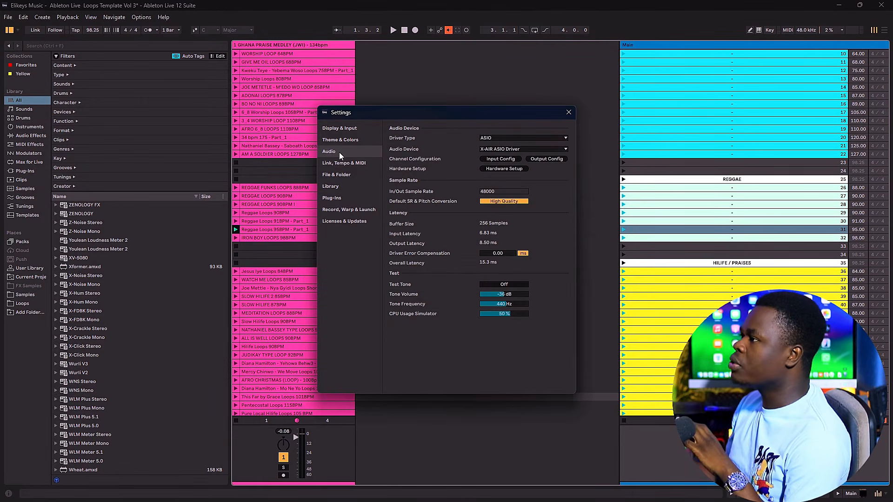
pyautogui.click(496, 138)
pyautogui.click(492, 160)
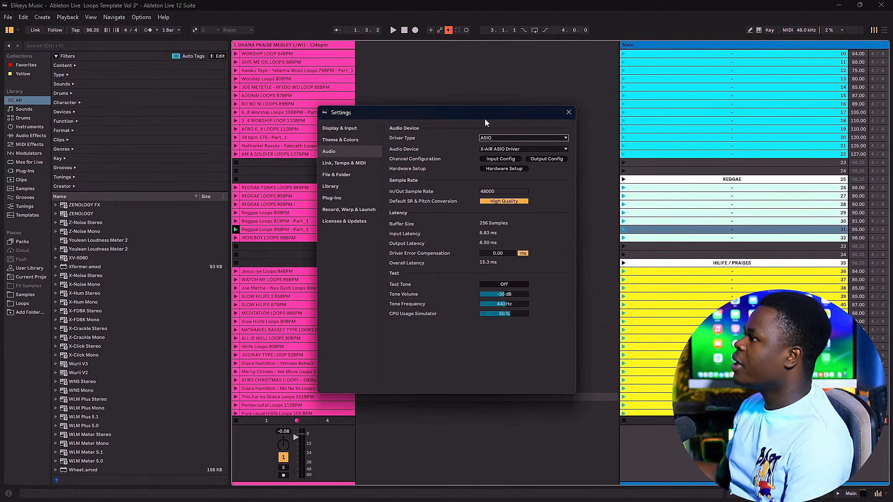
pyautogui.click(491, 148)
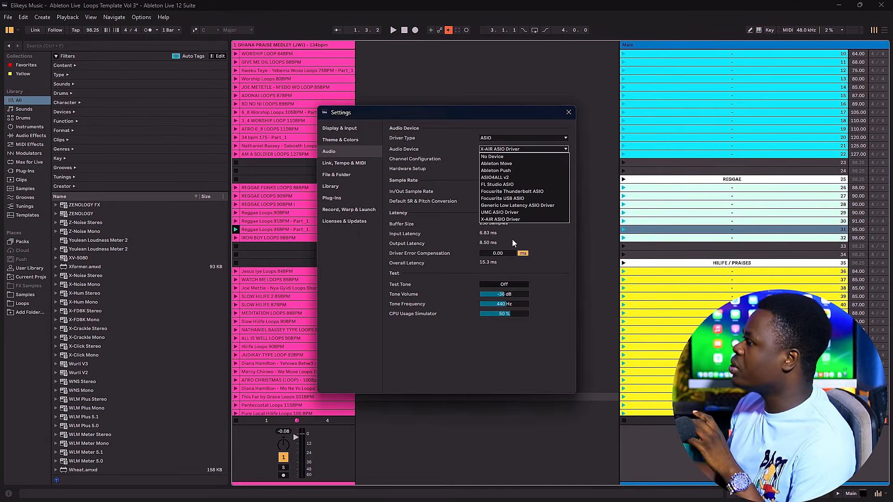
pyautogui.click(554, 264)
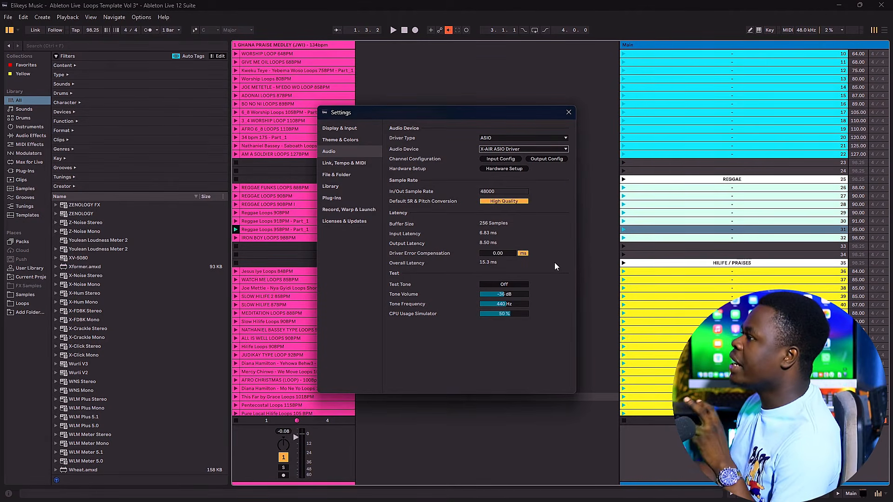
# Step: Open the input configuration from the Tempo Follower's input channel setting and enable mono inputs 3 & 4 through 17 & 18
pyautogui.click(343, 163)
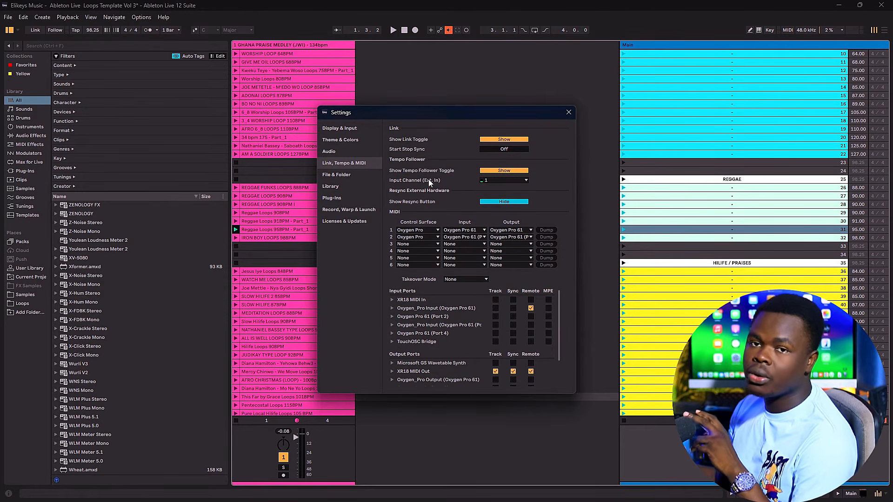
pyautogui.click(526, 179)
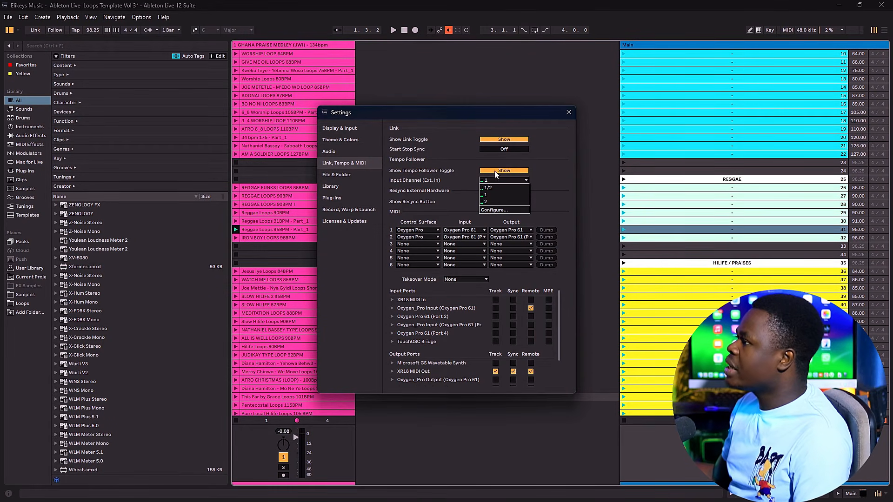
pyautogui.click(489, 211)
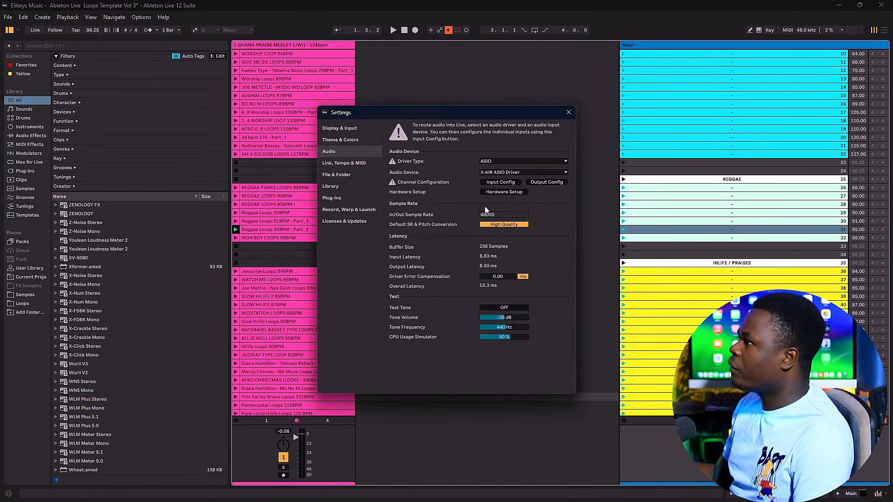
pyautogui.click(498, 183)
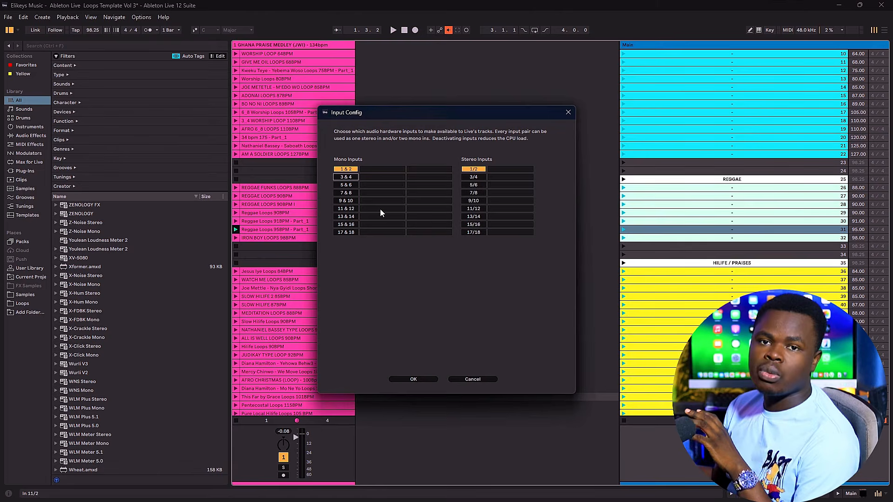
pyautogui.click(346, 177)
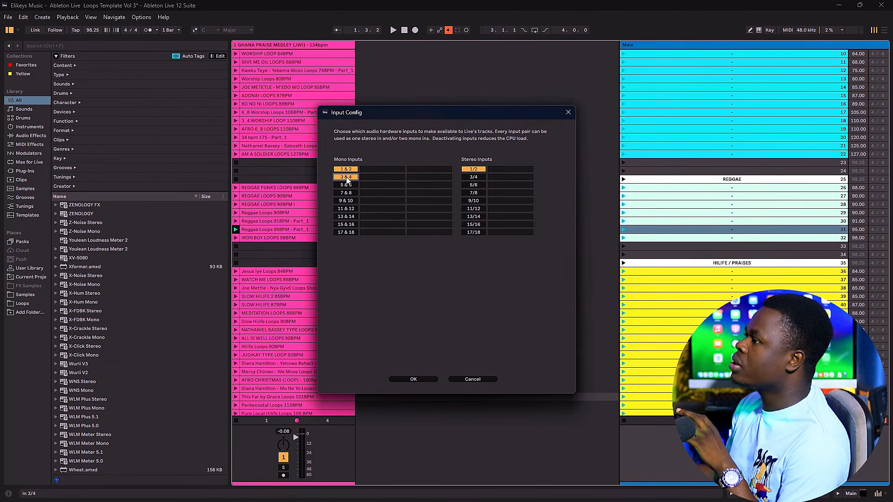
pyautogui.click(348, 185)
pyautogui.click(349, 193)
pyautogui.click(349, 201)
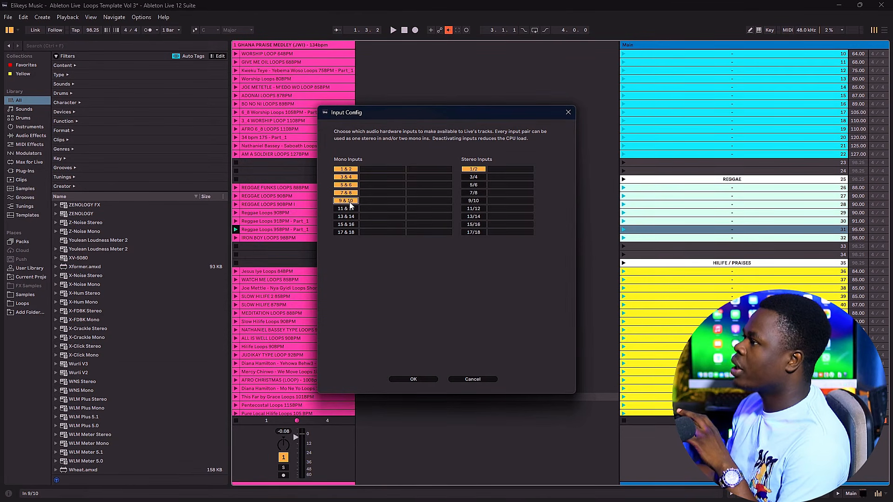
pyautogui.click(349, 209)
pyautogui.click(351, 216)
pyautogui.click(351, 224)
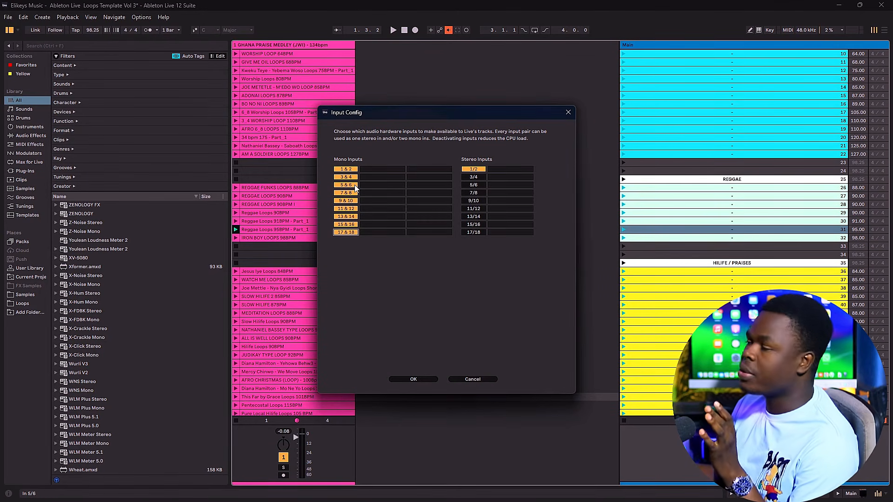
pyautogui.click(422, 379)
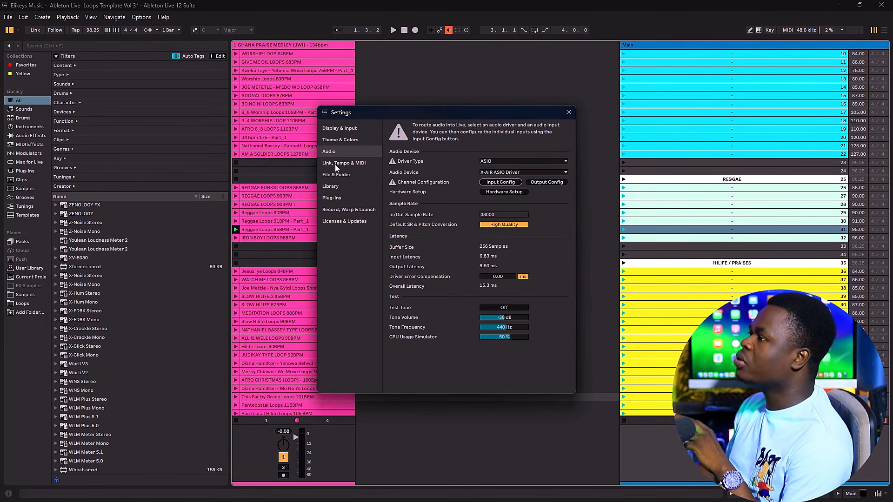
# Step: Set the Tempo Follower's external input channel to 4 in the Link, Tempo & MIDI settings and close the settings
pyautogui.click(335, 163)
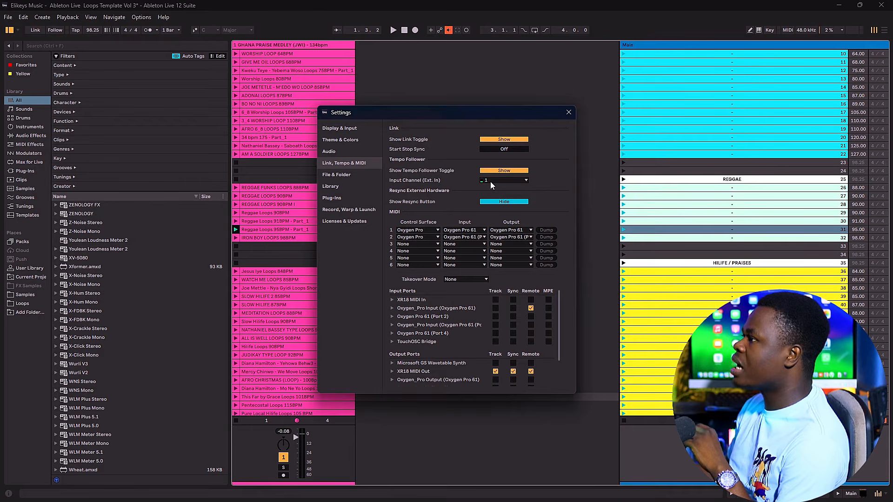
pyautogui.click(526, 180)
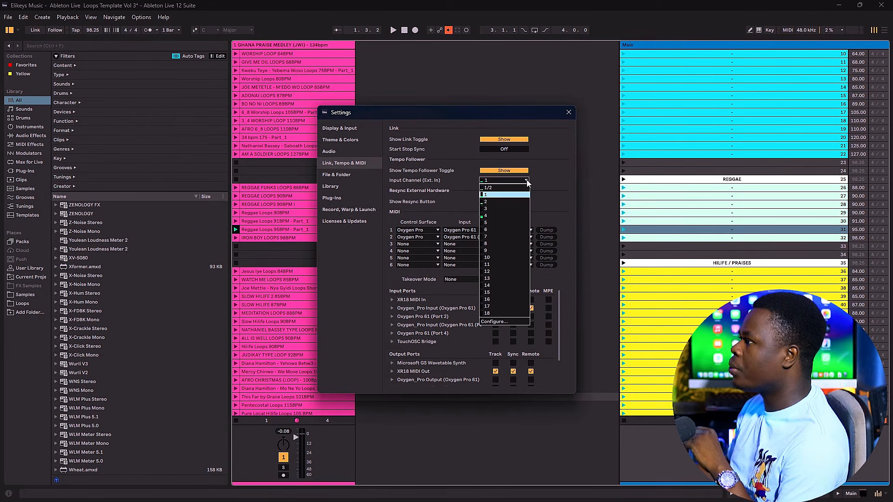
pyautogui.click(491, 216)
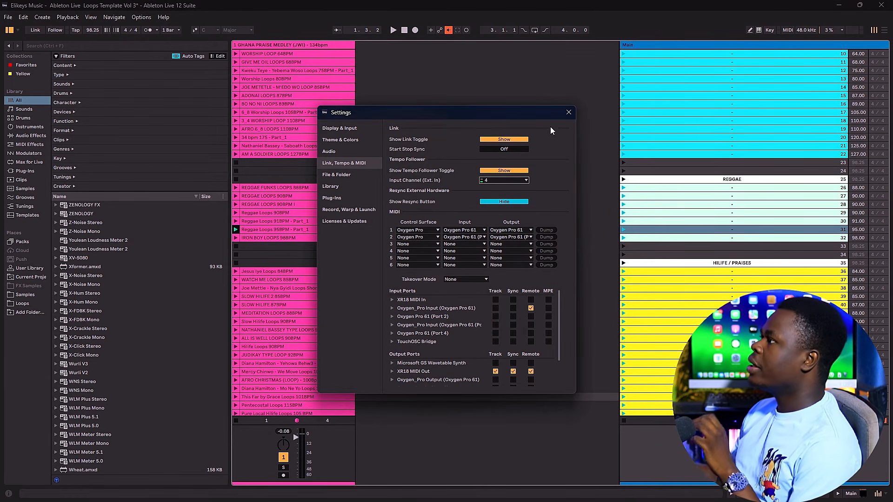
pyautogui.click(569, 113)
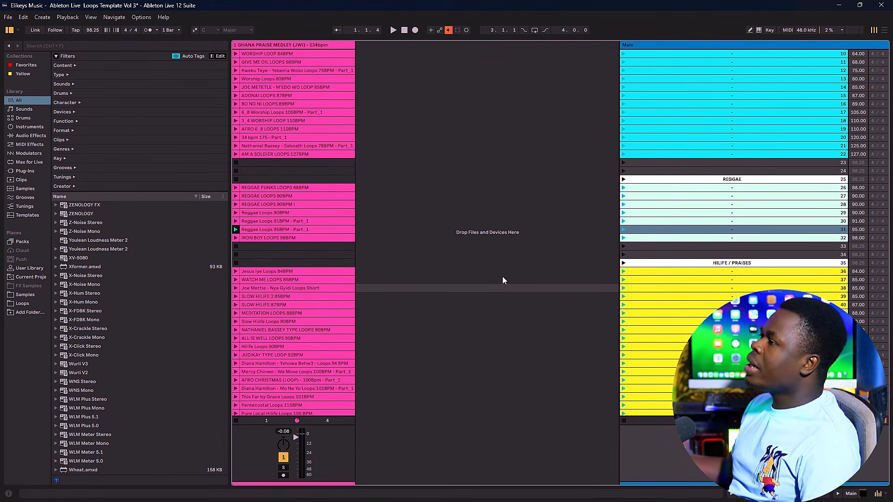
# Step: Turn on tempo following and launch the Reggae Loops 95BPM clip through scene 31
pyautogui.click(55, 29)
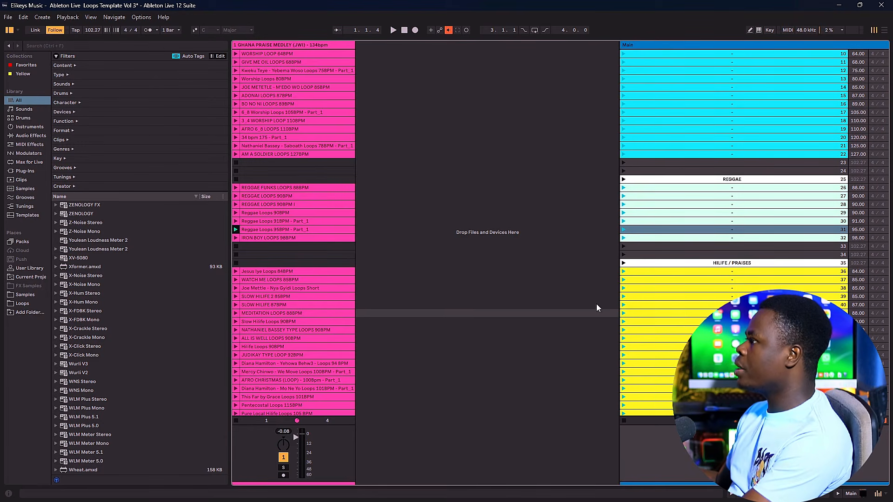
pyautogui.click(623, 230)
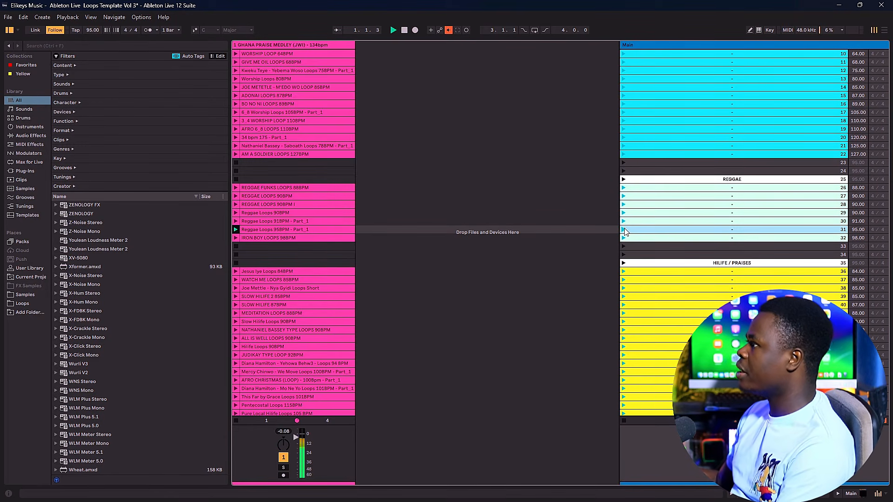